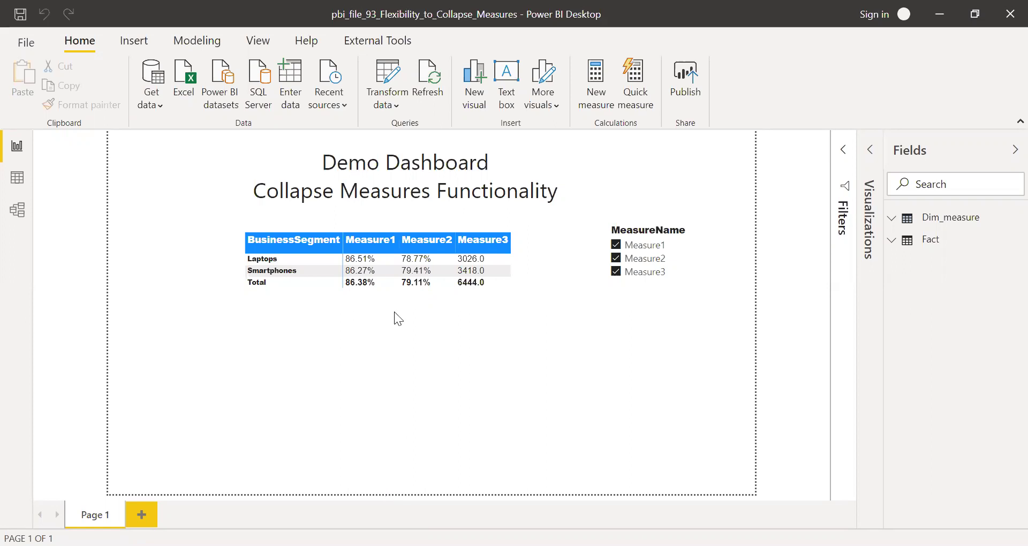
Test the MeasureName slicer on the matrix by hiding and restoring Measure3 and Measure1
click(290, 247)
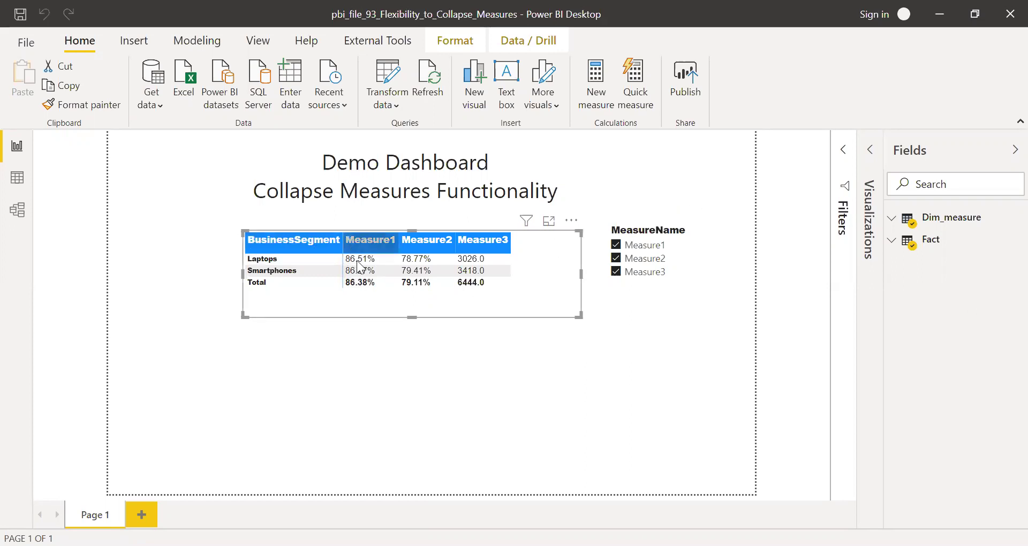
click(669, 333)
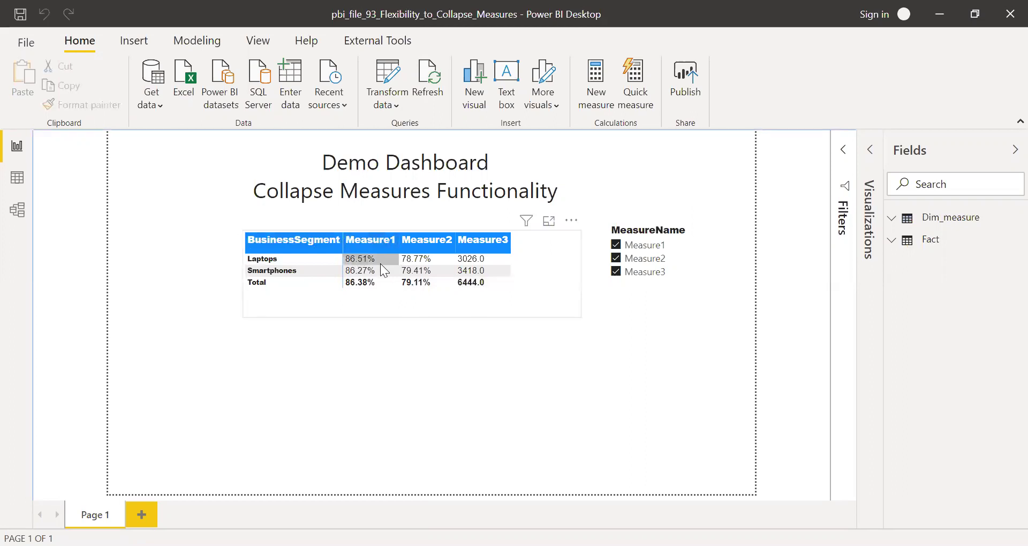
click(617, 272)
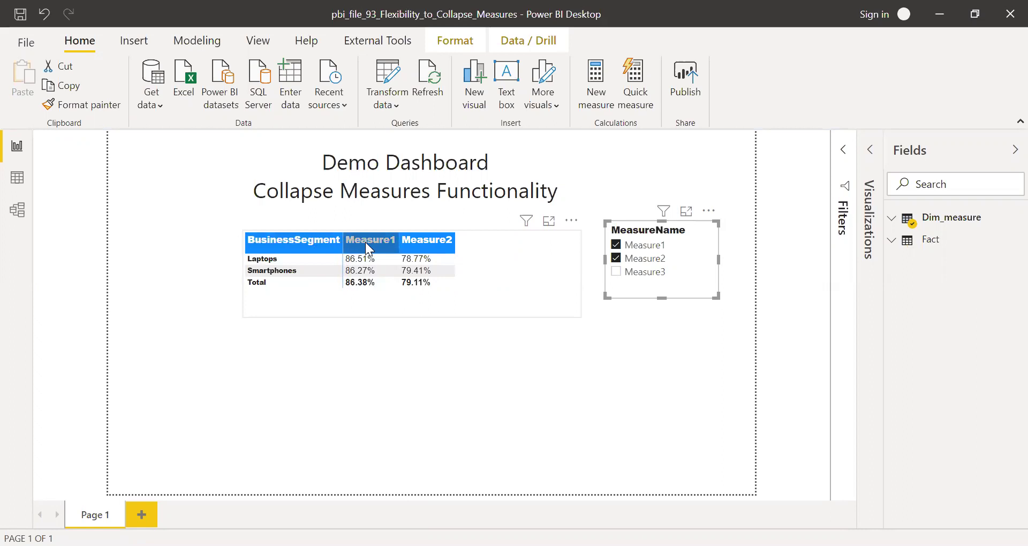
click(617, 272)
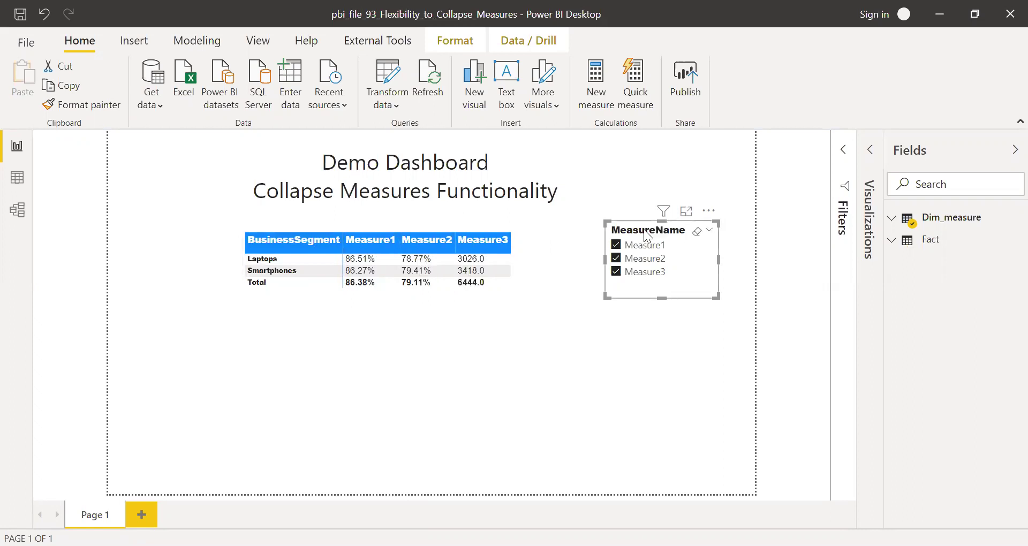
click(616, 245)
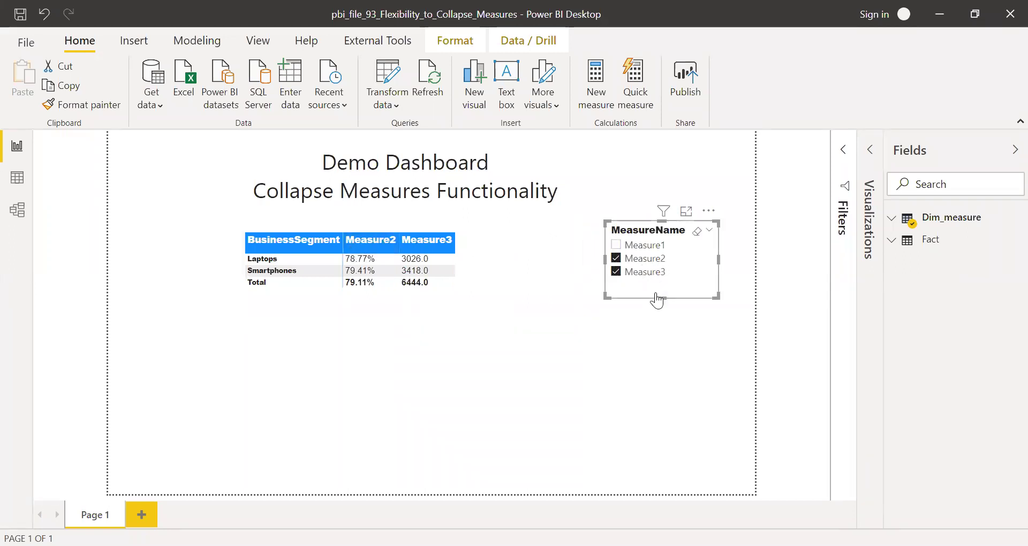
click(617, 245)
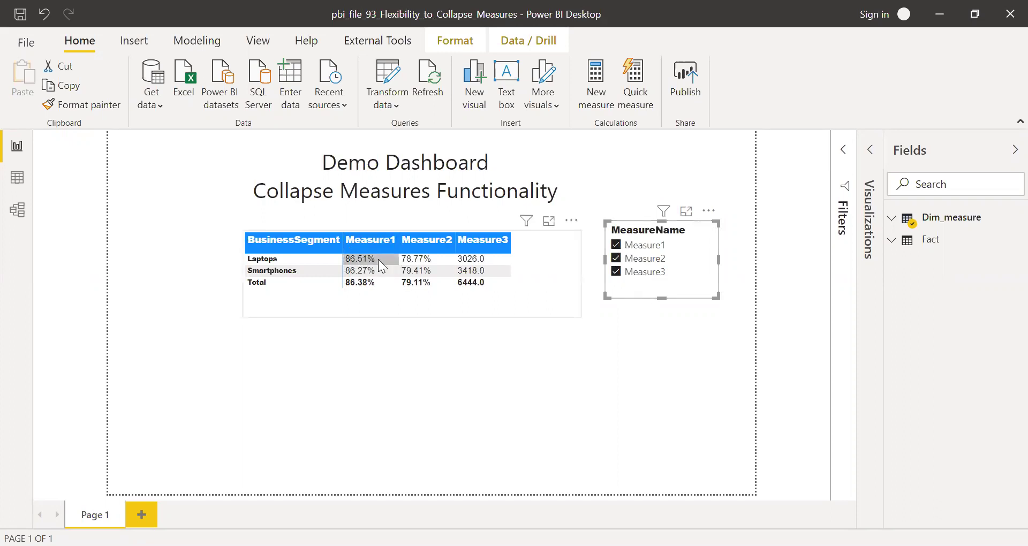
click(783, 291)
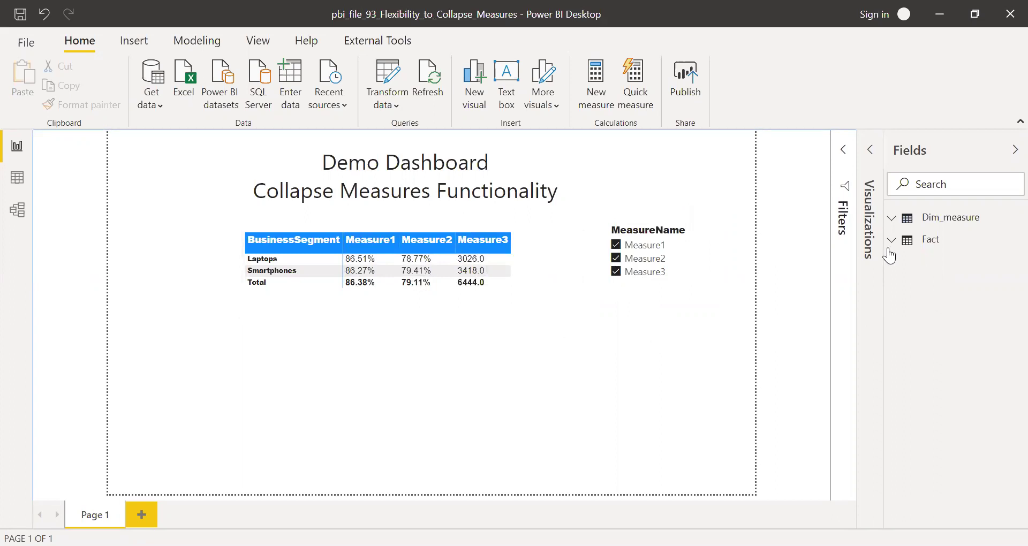
Display the Fact table's data at full width and examine its numerator and denominator columns
click(934, 241)
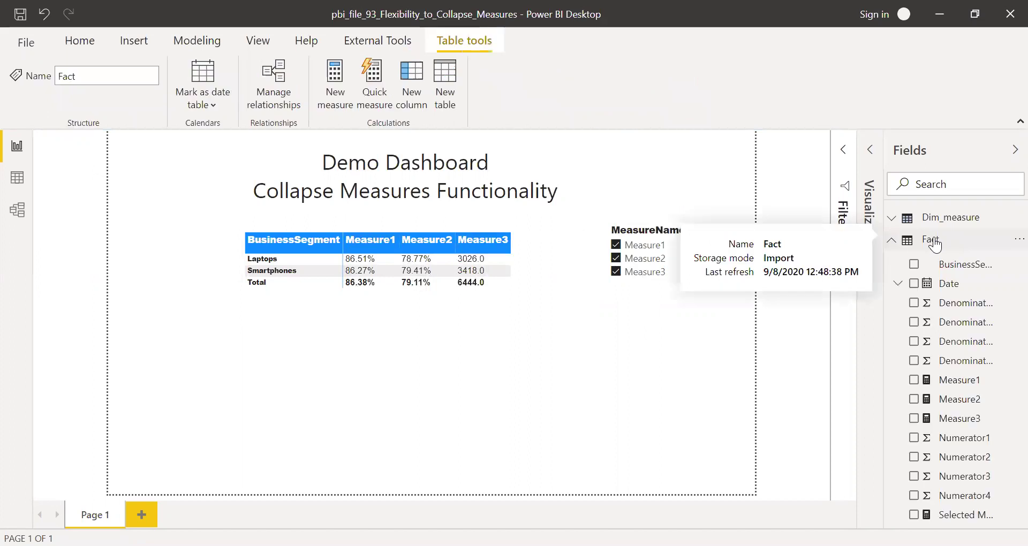
click(19, 182)
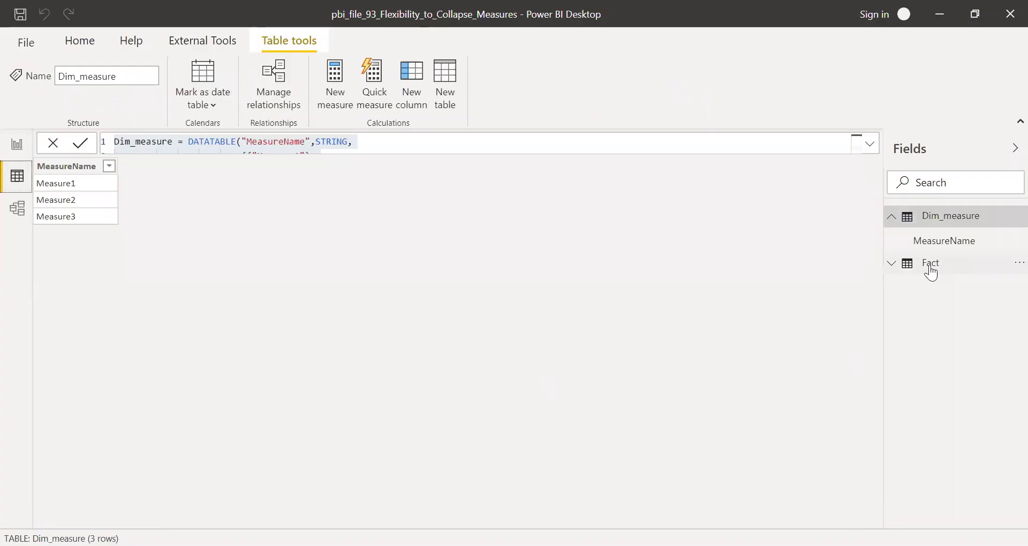
click(931, 265)
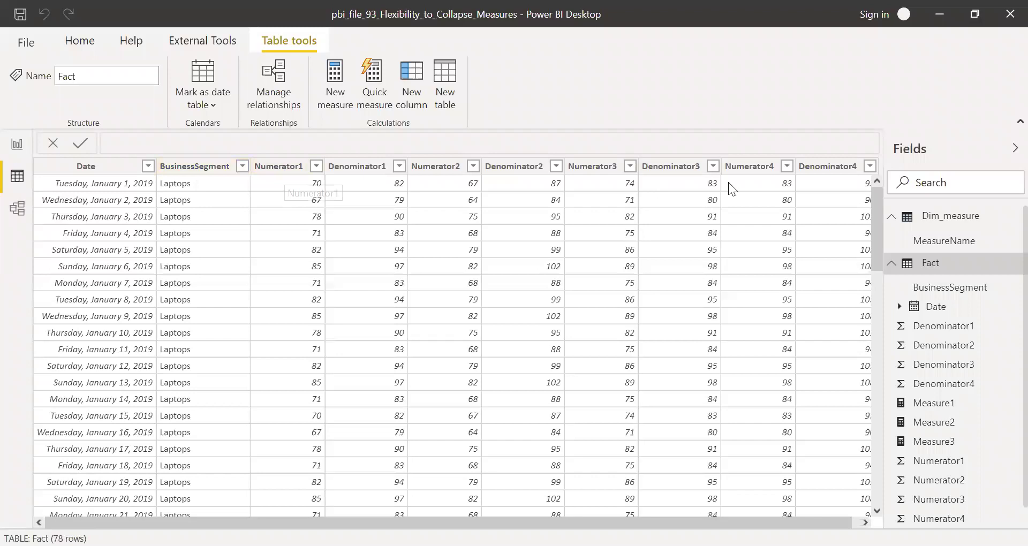
click(1010, 149)
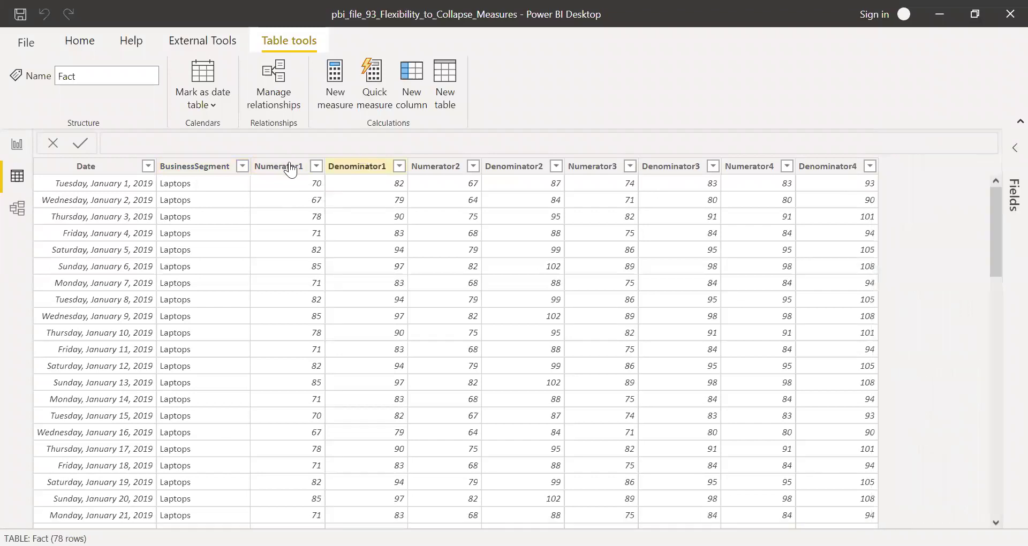
drag(443, 171, 525, 177)
Return to the report page and review the DAX formulas of Measure1, Measure2 and Measure3
click(17, 145)
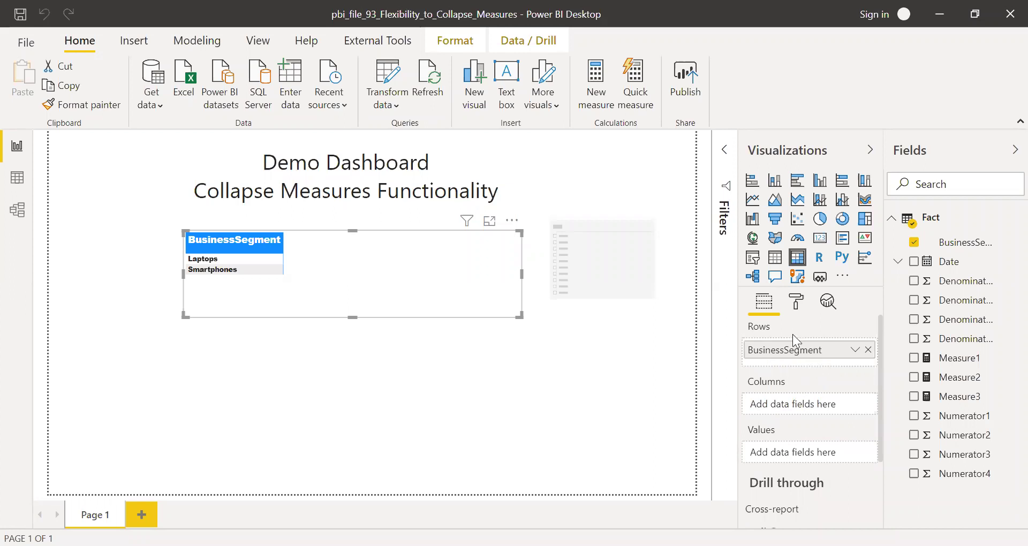
click(611, 226)
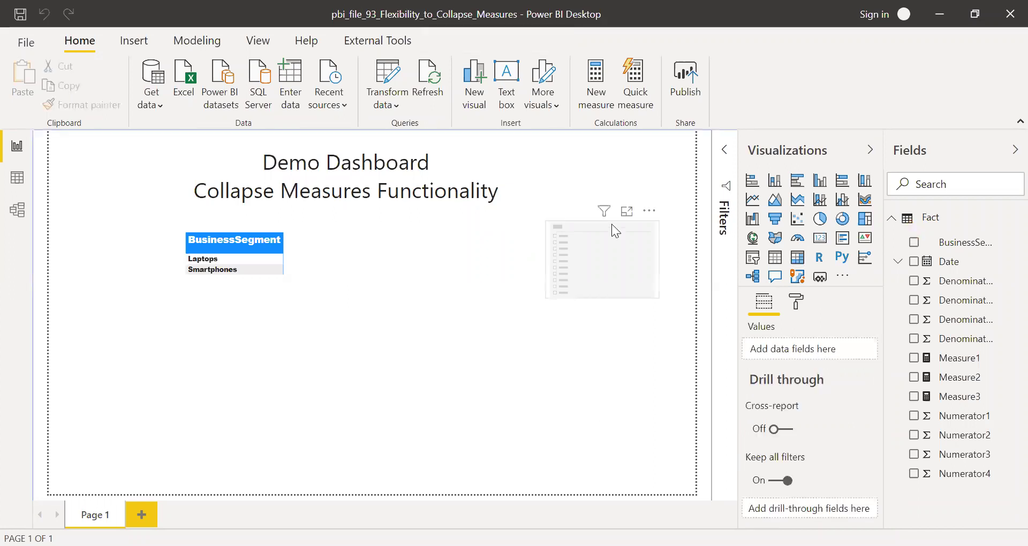
click(619, 372)
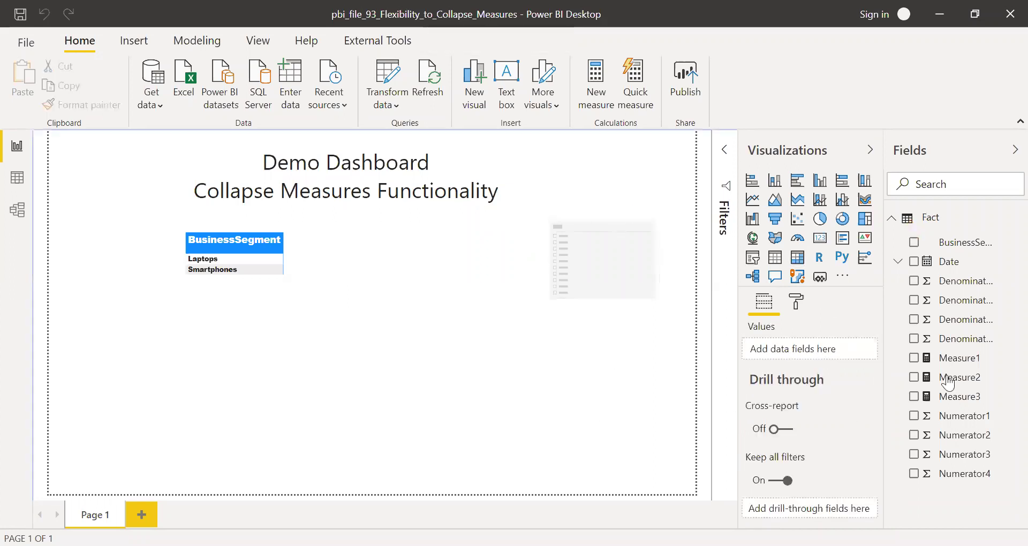
click(976, 362)
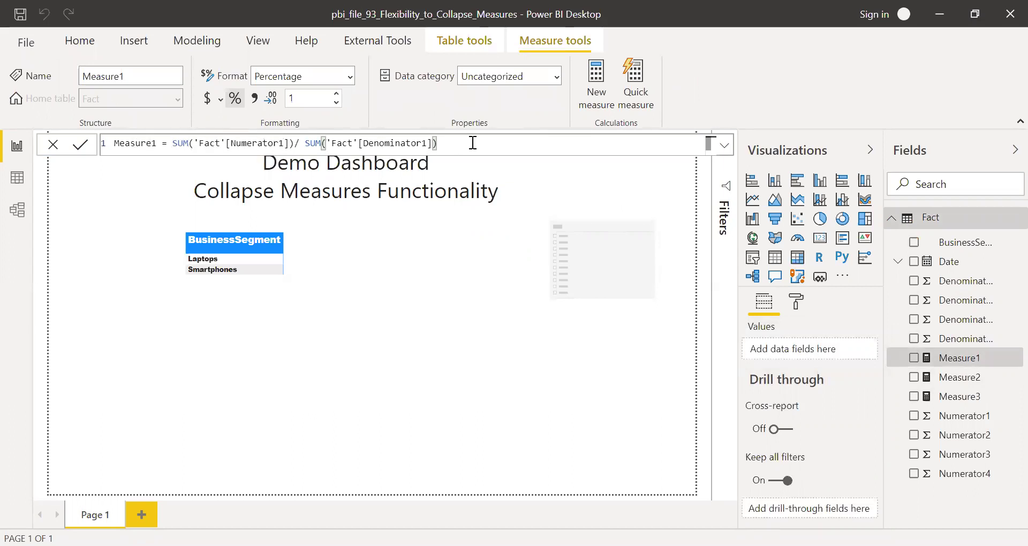
drag(435, 142, 172, 142)
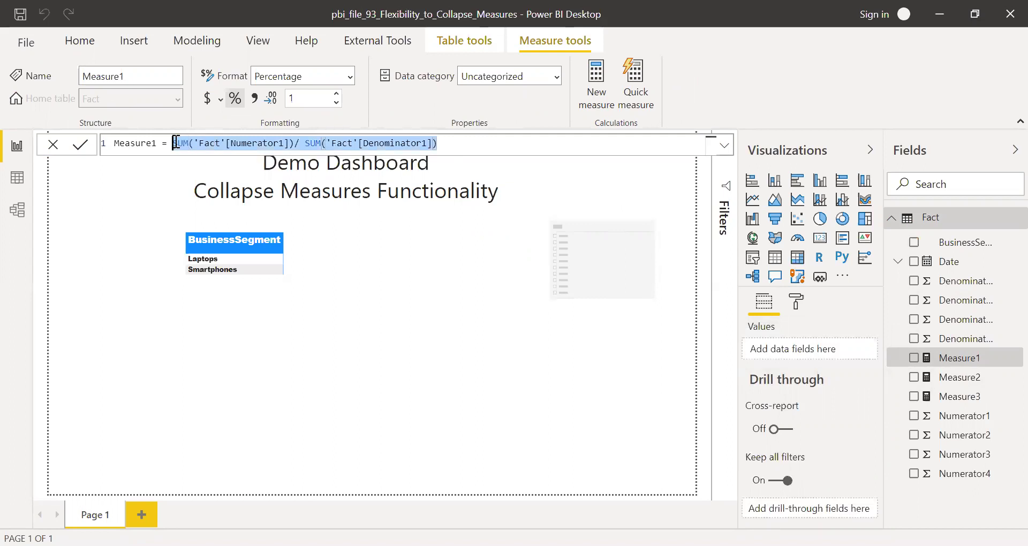
click(980, 377)
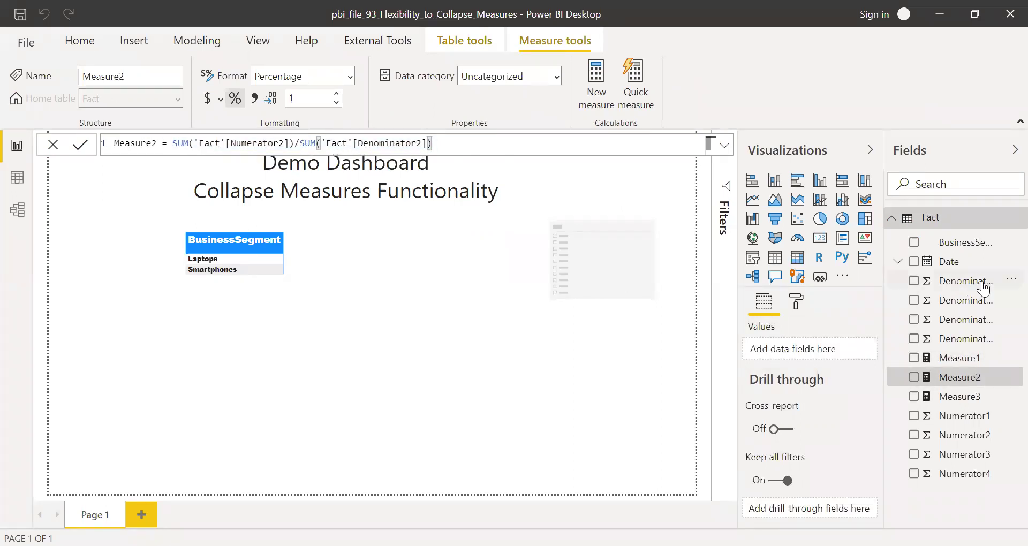
click(973, 397)
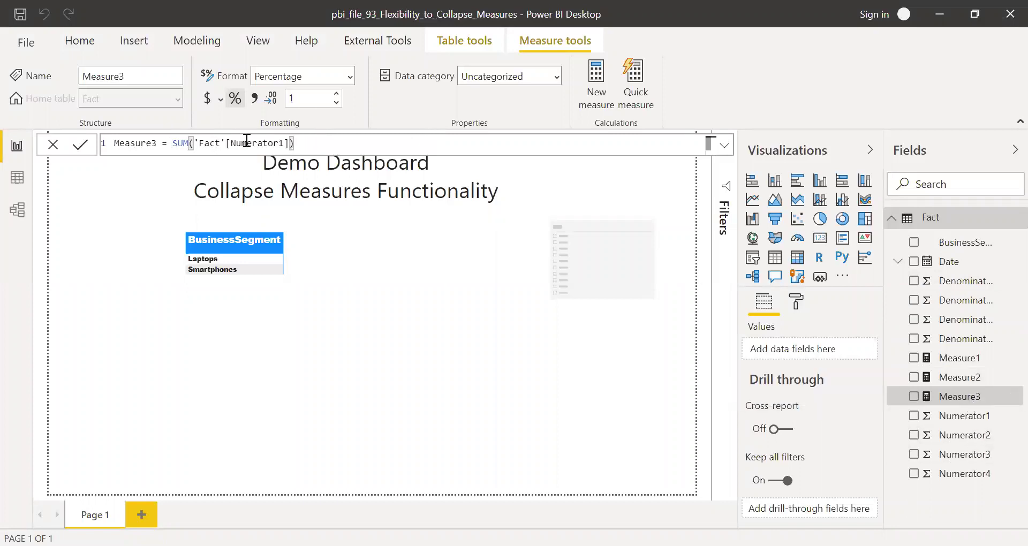
click(657, 407)
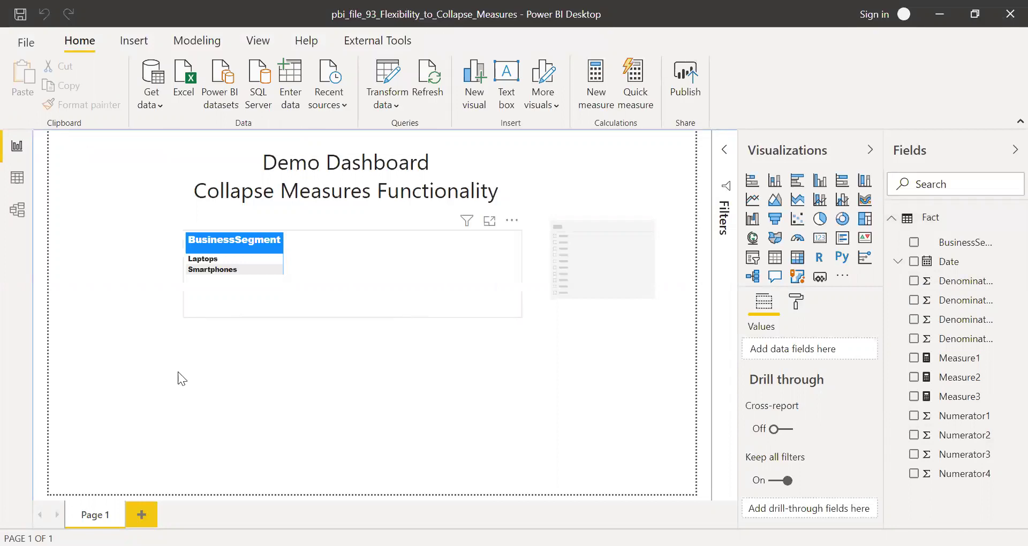
Create a new calculated table in the data view, naming it Dim_Measure and beginning its formula with the DATATABLE function
click(18, 182)
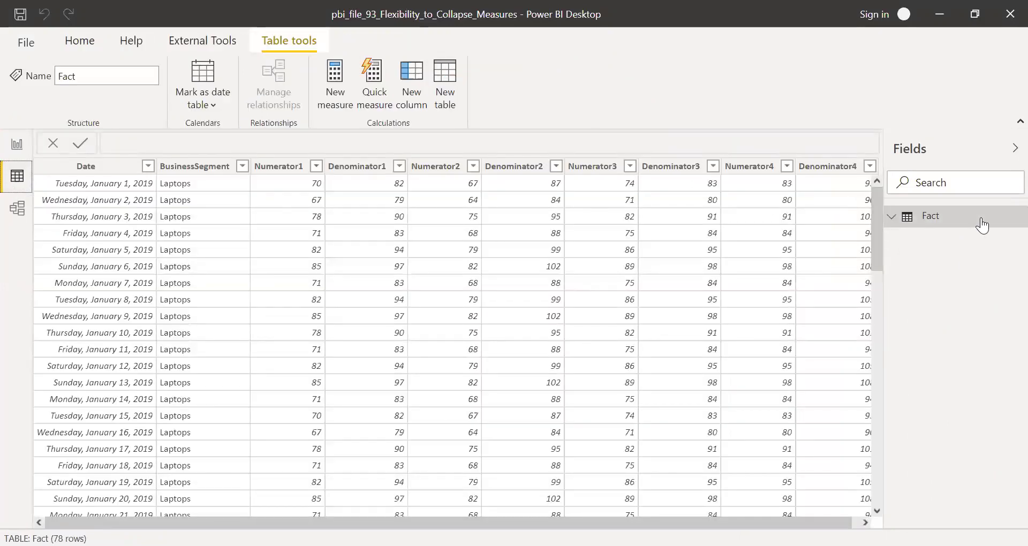
click(893, 217)
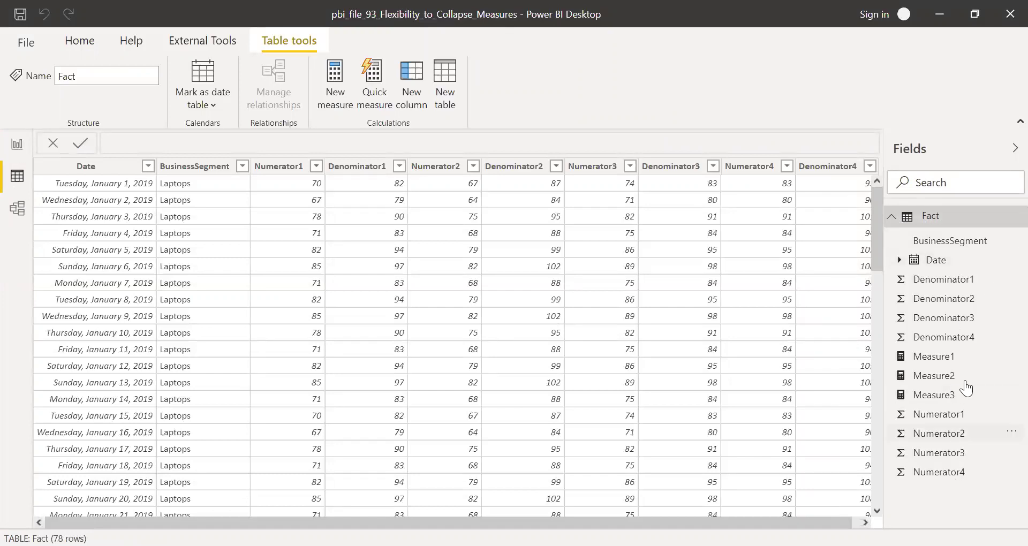
click(892, 218)
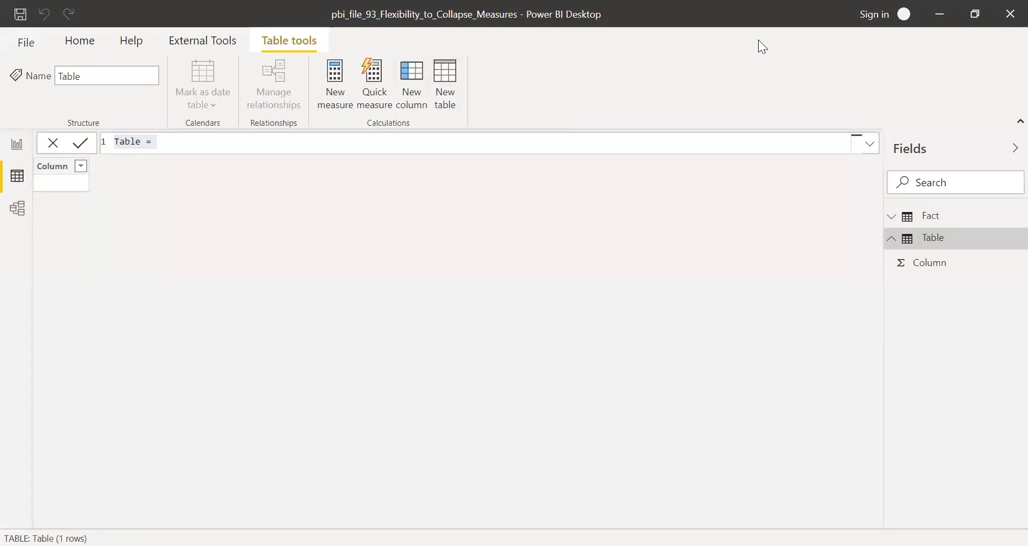
text(Dim_)
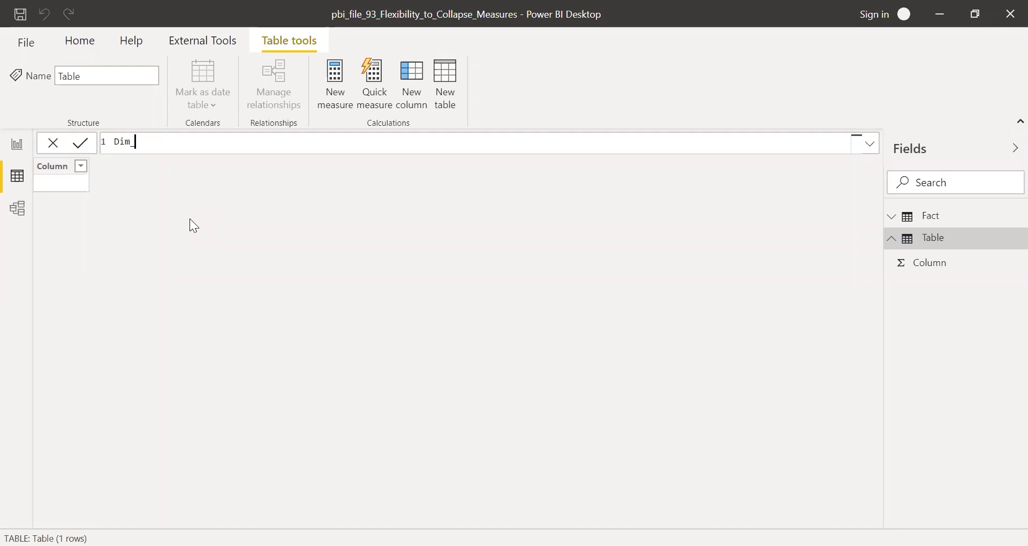
text(Measure = )
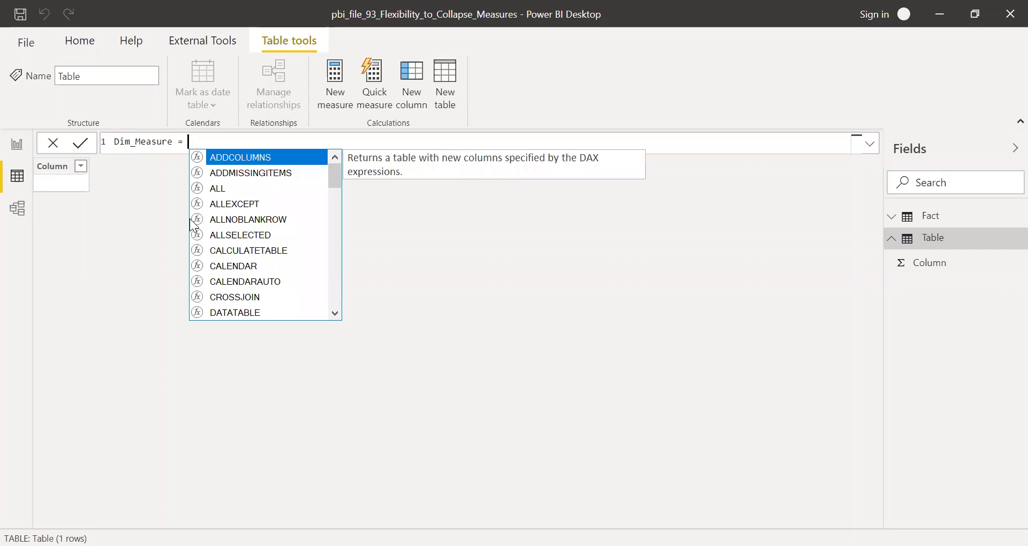
text(data)
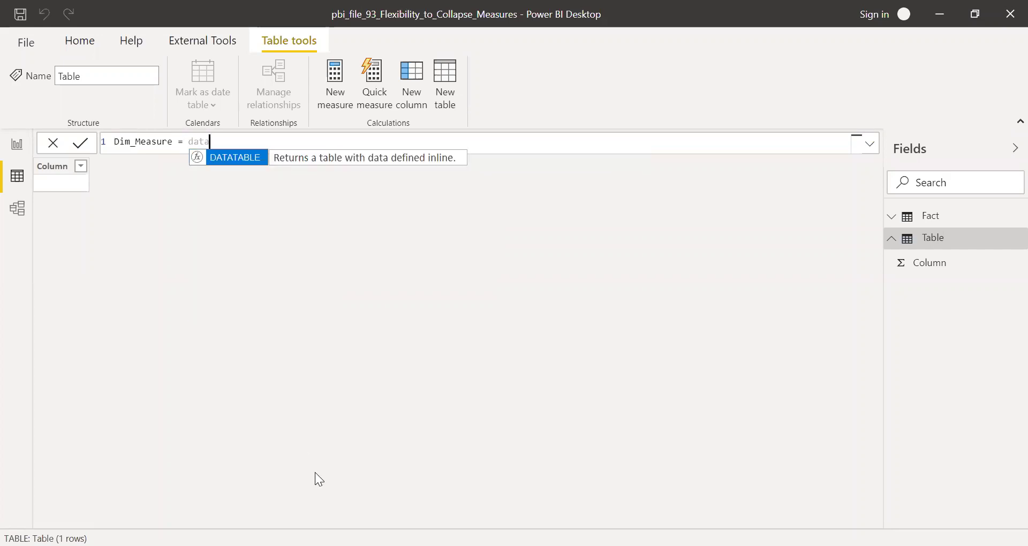
key(Tab)
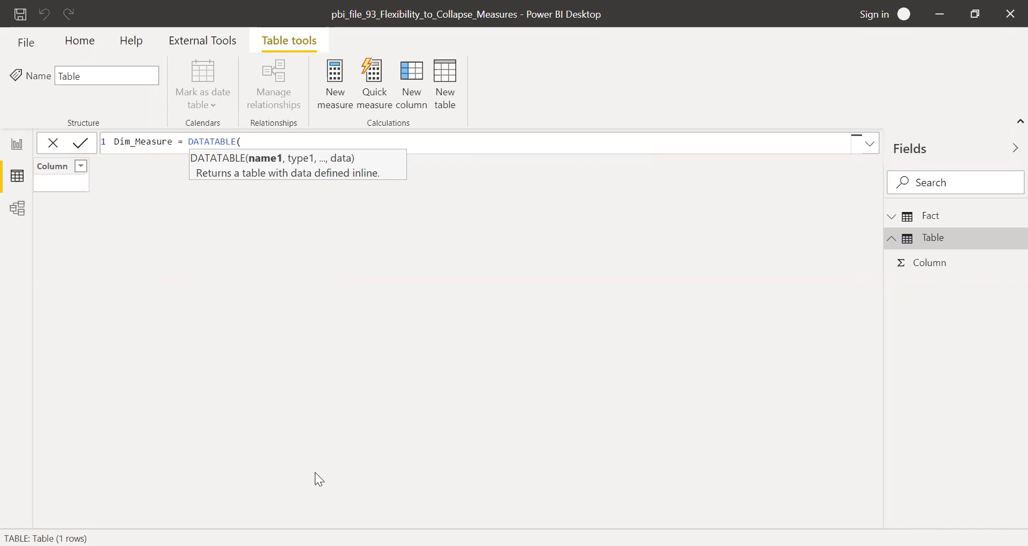
key(Escape)
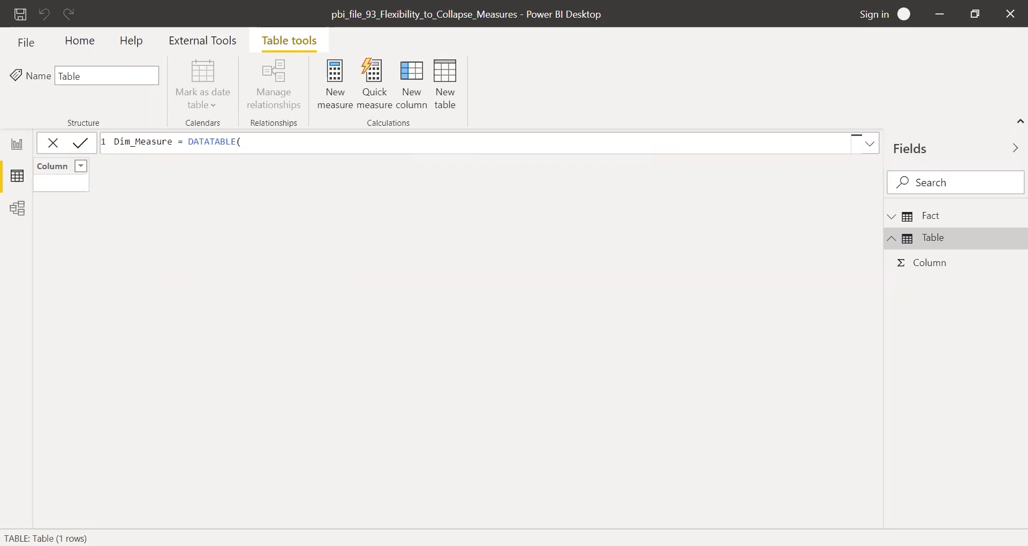
key(ctrl+shift+space)
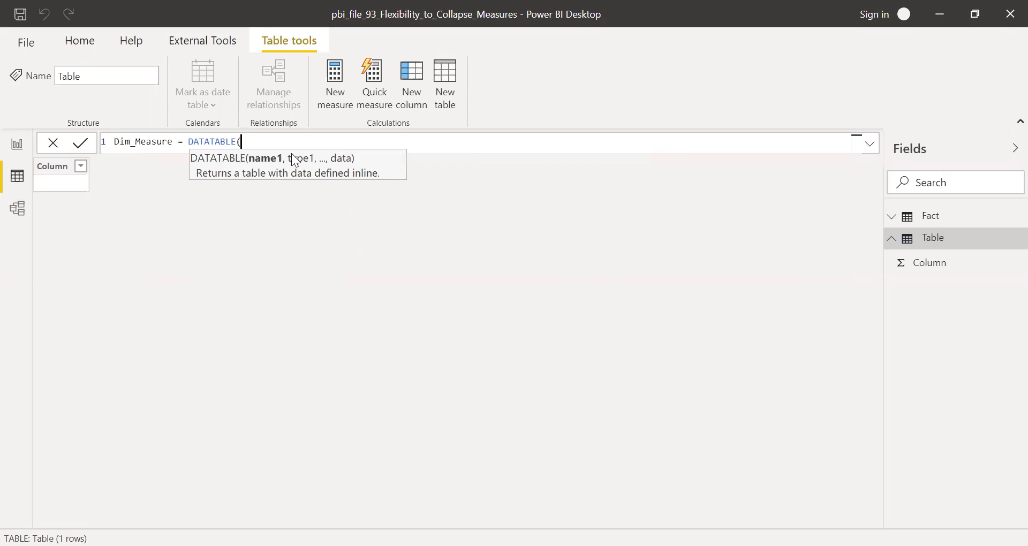
Define the table's first column as "MeasureName" with the STRING data type
text("MeasureName")
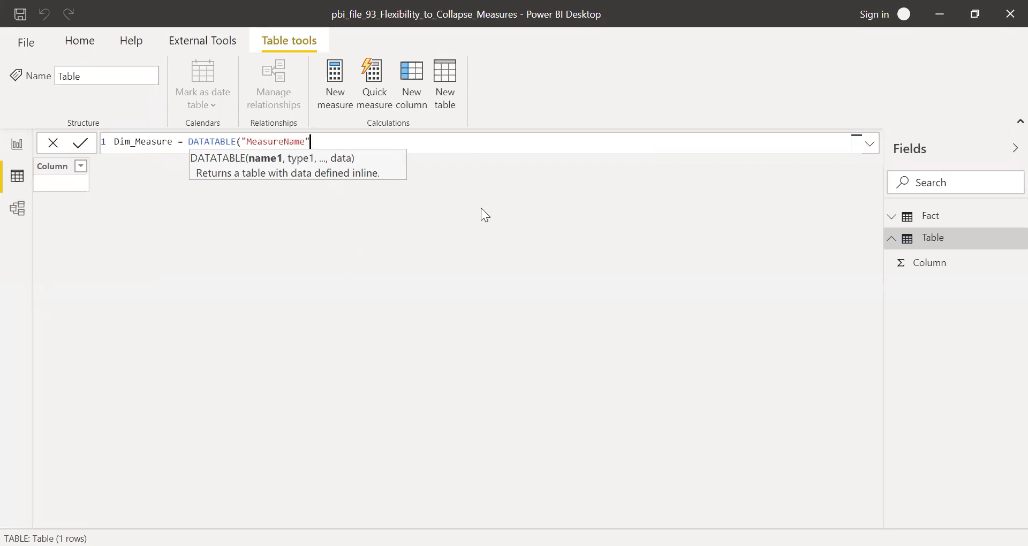
text(,)
key(Down)
key(Down)
key(Down)
key(Down)
key(Down)
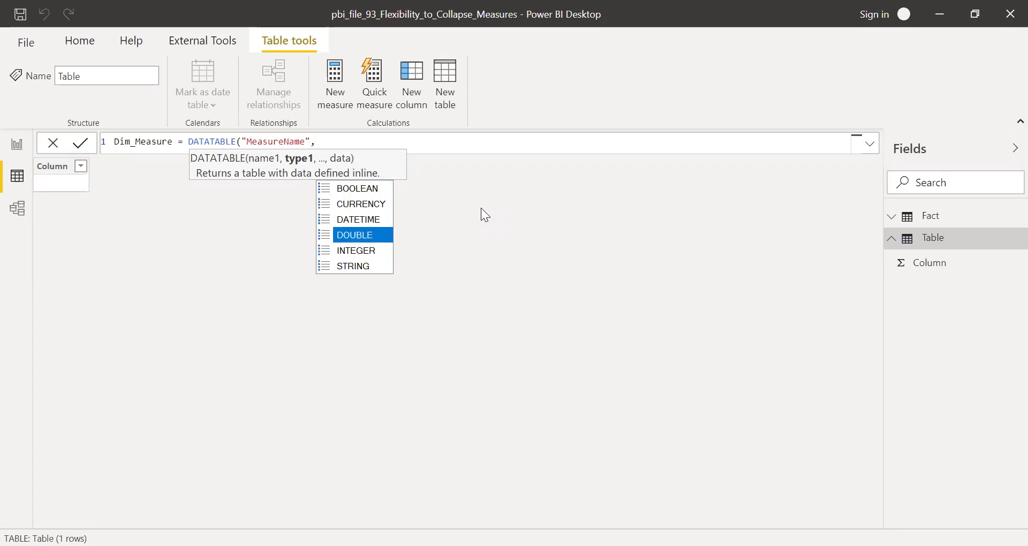
key(Tab)
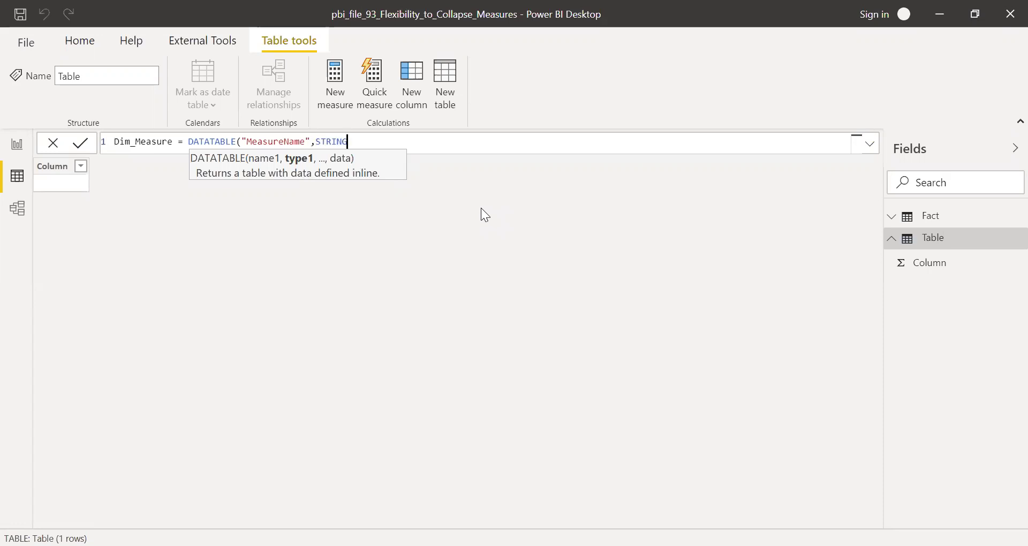
Open the DATATABLE data list on a new indented line and enter {"Measure1"} as its first row
text(,)
key(shift+Return)
key(Tab)
key(Tab)
key(Tab)
key(Tab)
key(Tab)
key(Tab)
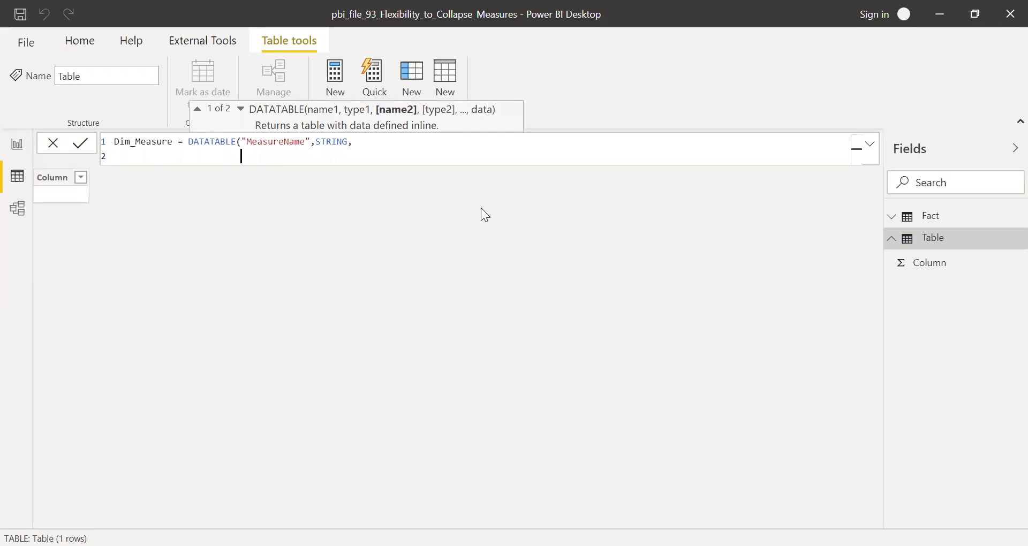
text({)
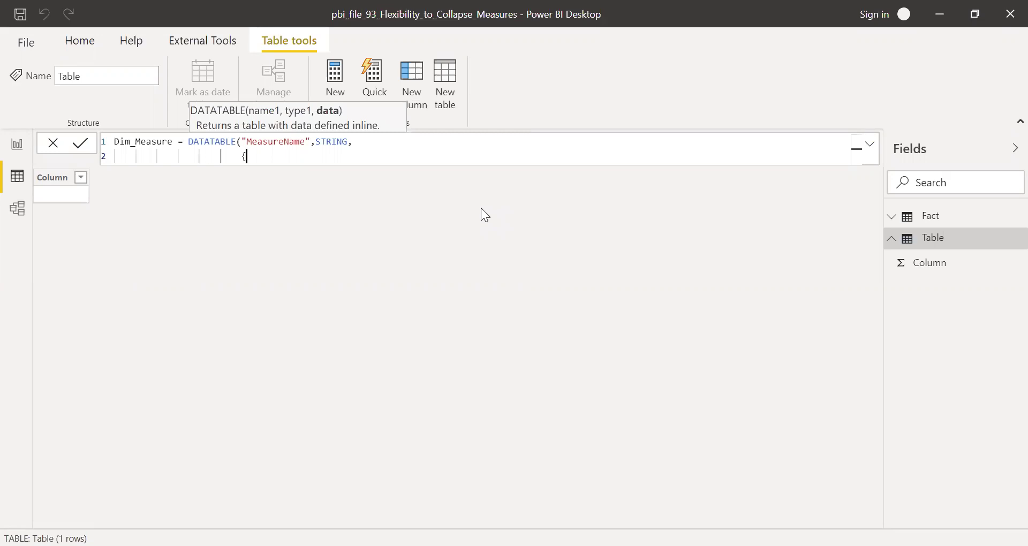
text(")
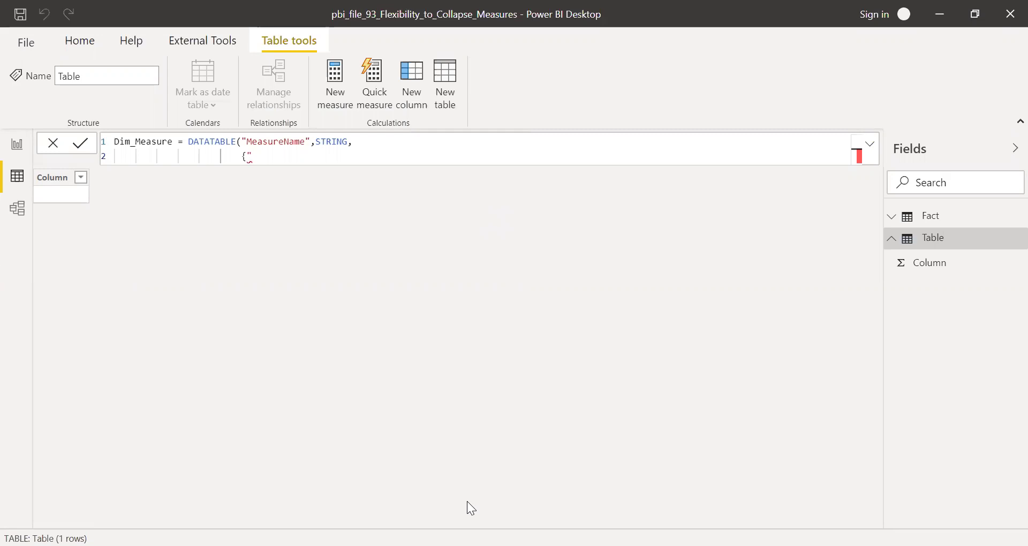
key(BackSpace)
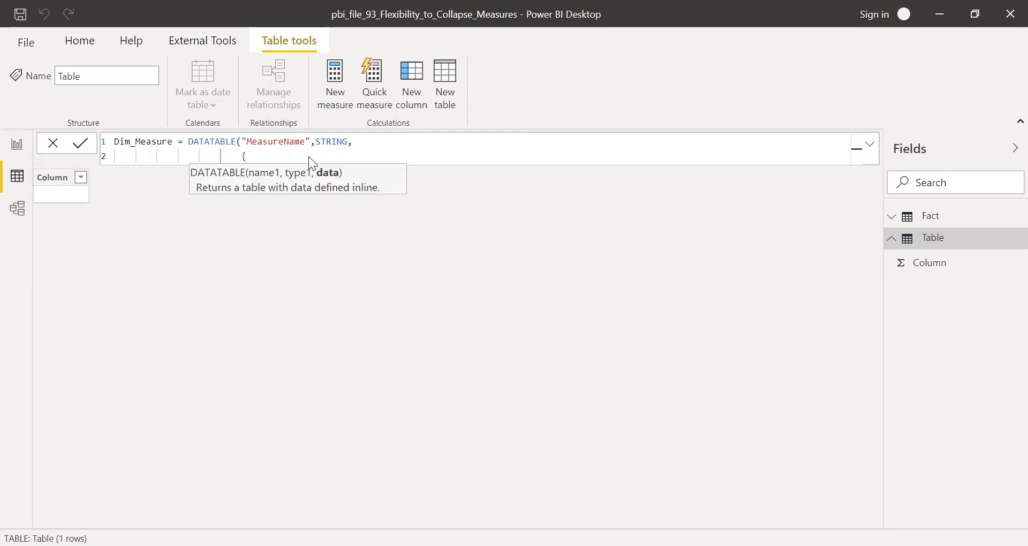
text({)
text(Measure)
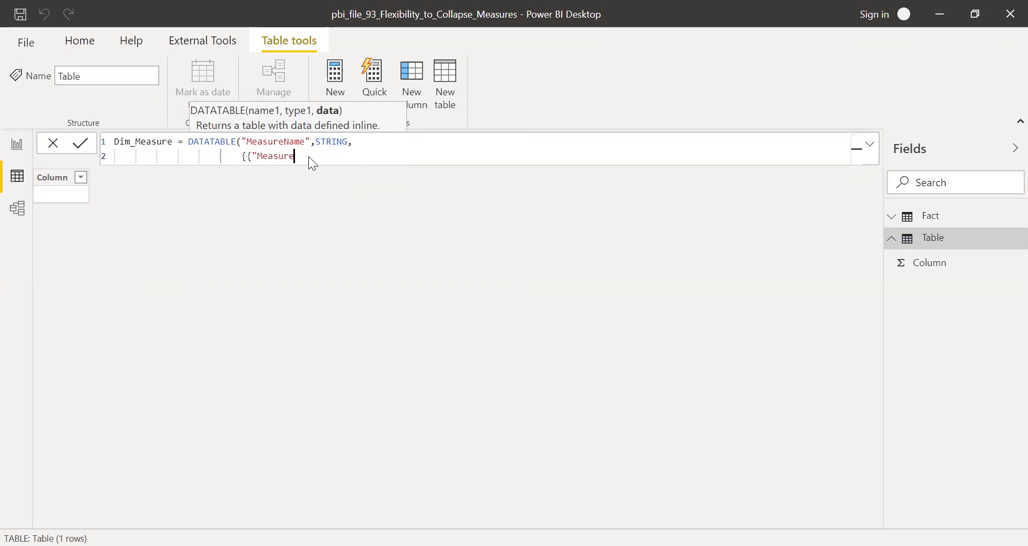
text(1"})
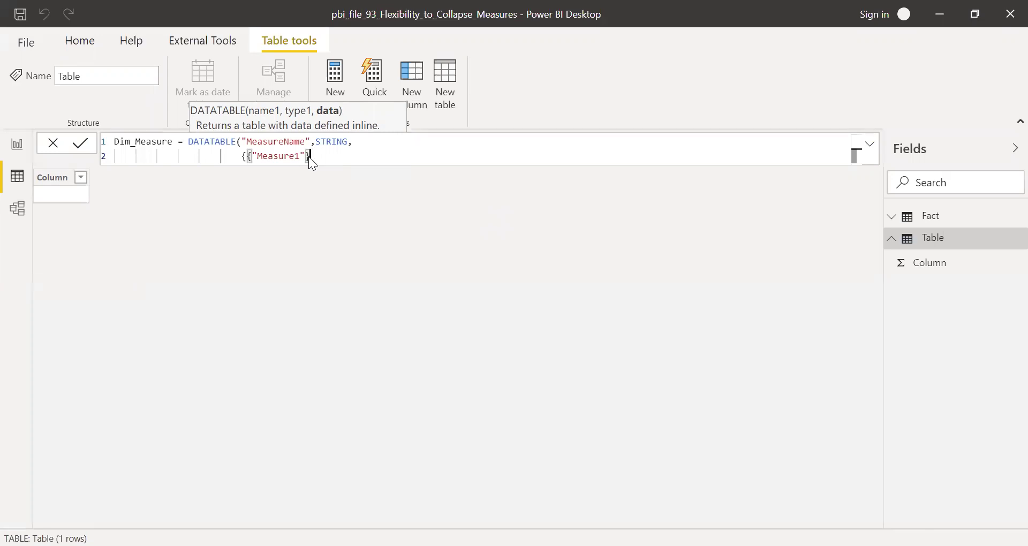
Add {"Measure2"} as the second data row on its own line, aligned beneath the "Measure1" row
text(,)
key(shift+Return)
key(Tab)
key(Tab)
key(Tab)
key(Tab)
key(Tab)
key(Tab)
key(Tab)
key(BackSpace)
key(BackSpace)
key(BackSpace)
text({)
key(BackSpace)
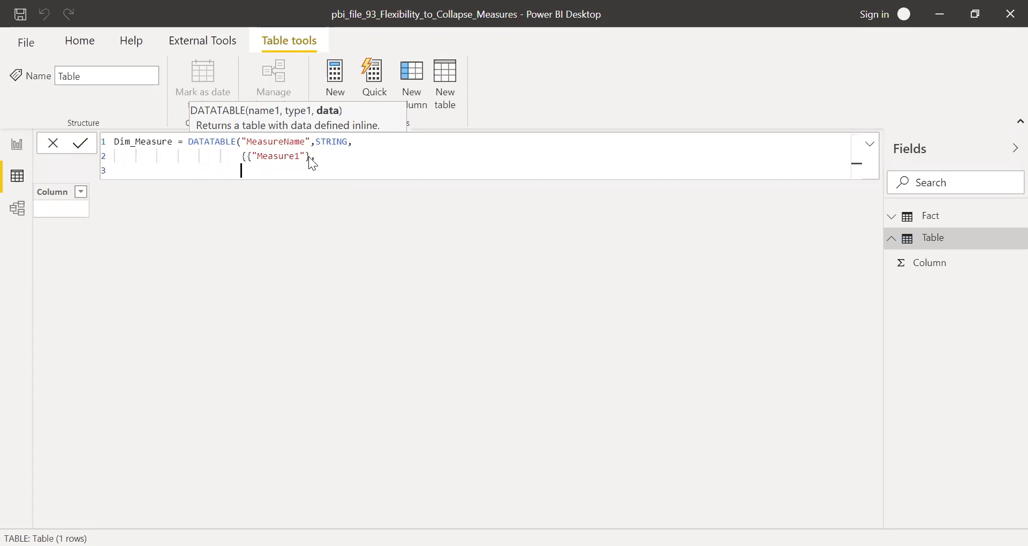
text({"Measure2"},)
Add {"Measure3"} as the last aligned data row, close the DATATABLE formula and commit the Dim_Measure table, collapsing the formula afterward
key(shift+Return)
key(Tab)
key(Tab)
key(Tab)
key(Tab)
key(Tab)
key(Tab)
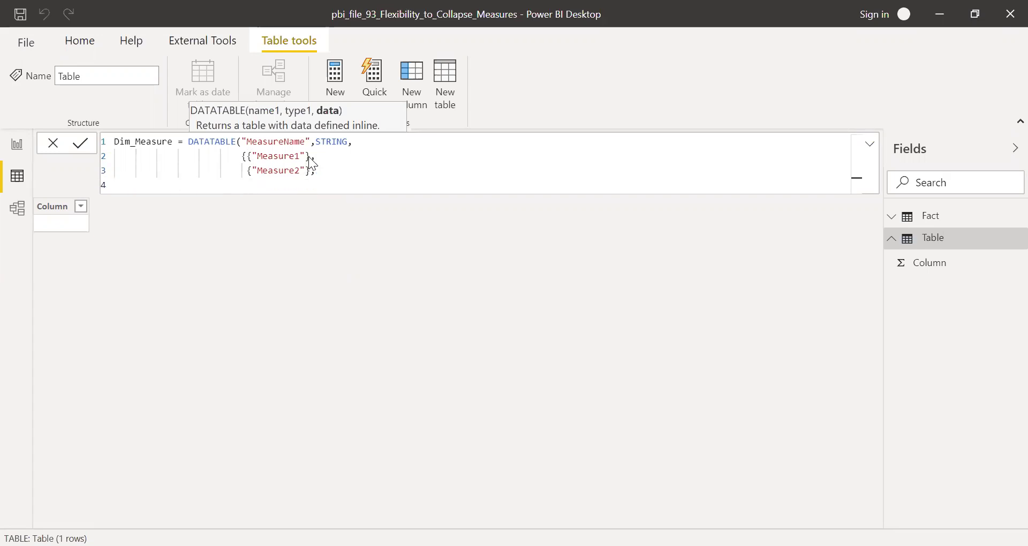
key(BackSpace)
text({"Measure3")
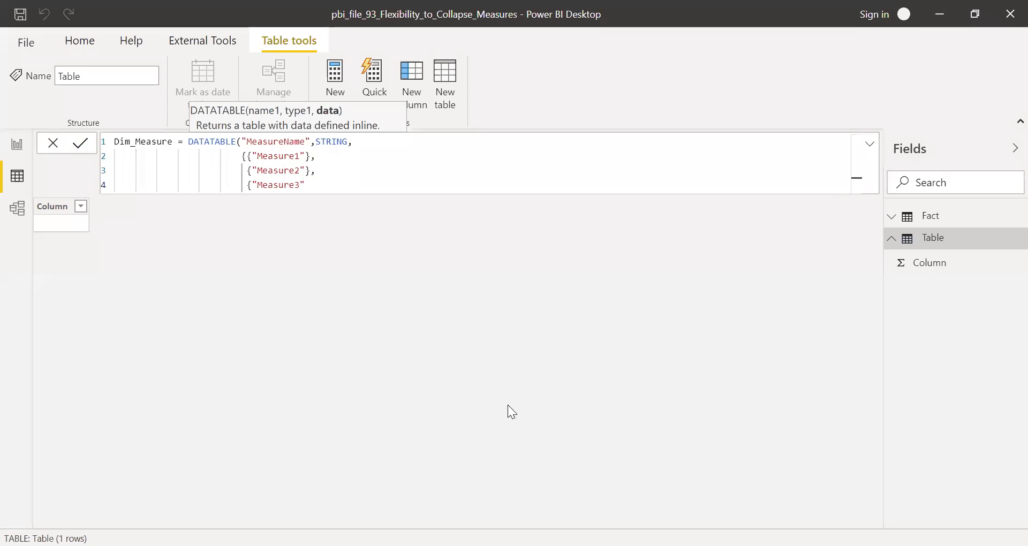
text(})
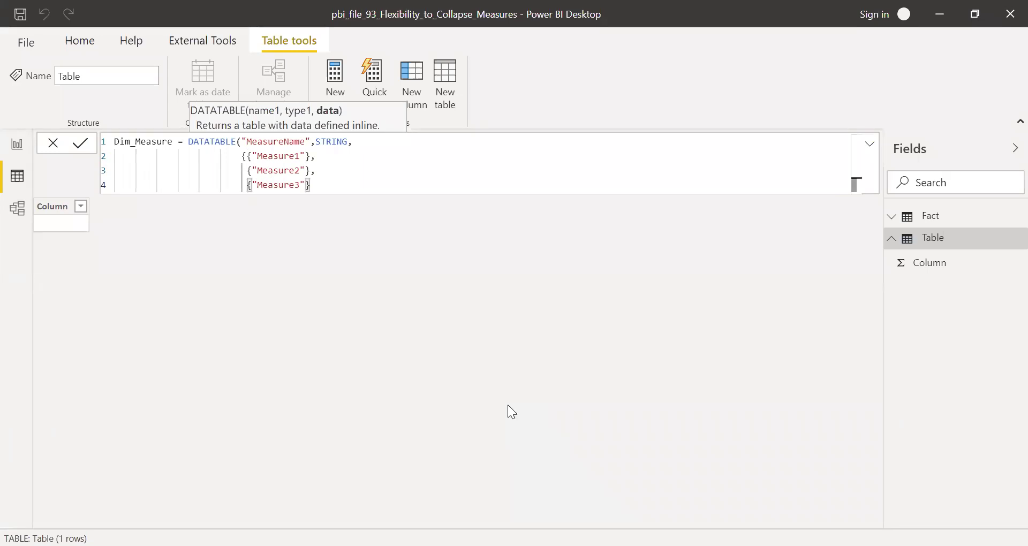
text(}))
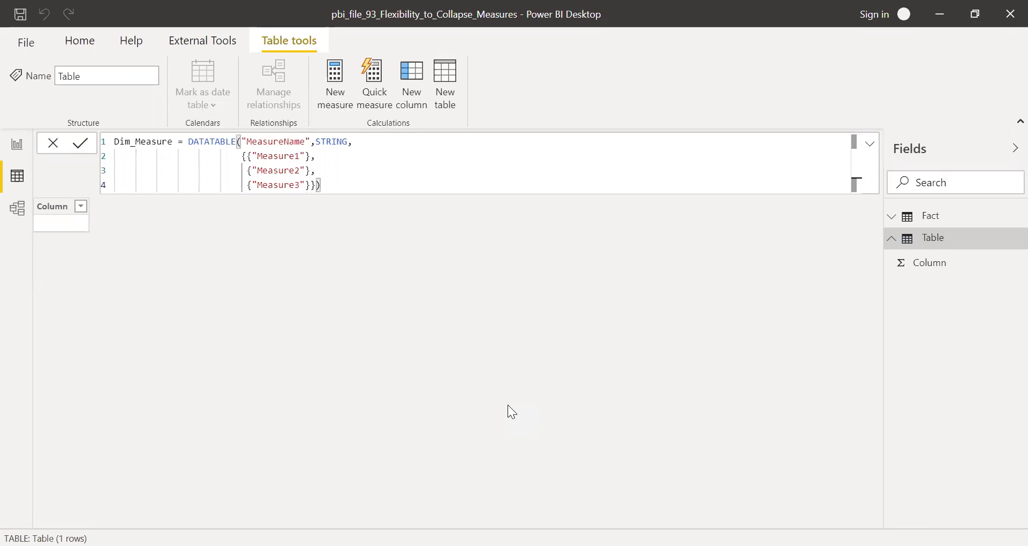
key(Return)
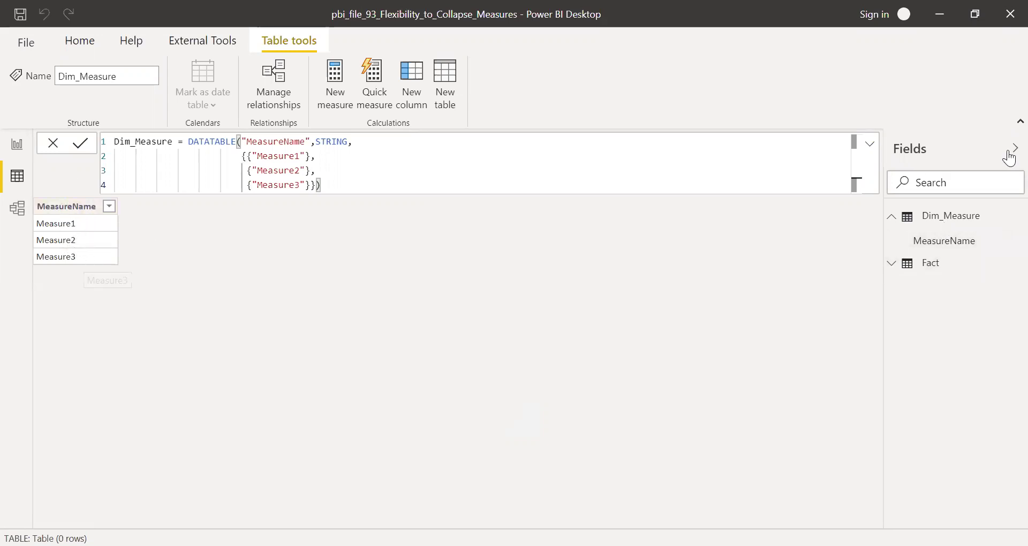
click(871, 147)
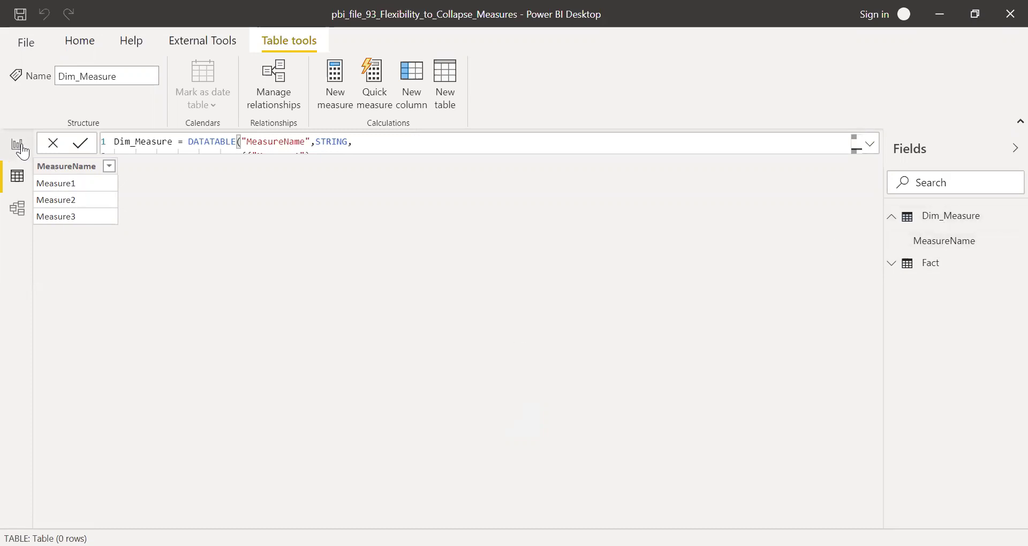
Return to the report page and create a measure in the Fact table, beginning its formula as Selected_Measure = SWITCH(TRUE(),
click(17, 147)
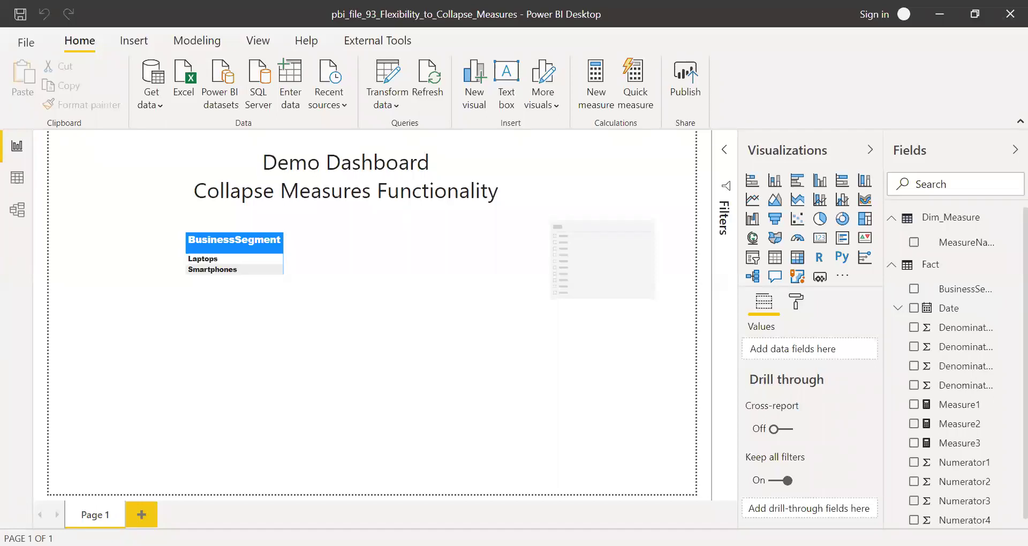
right_click(946, 276)
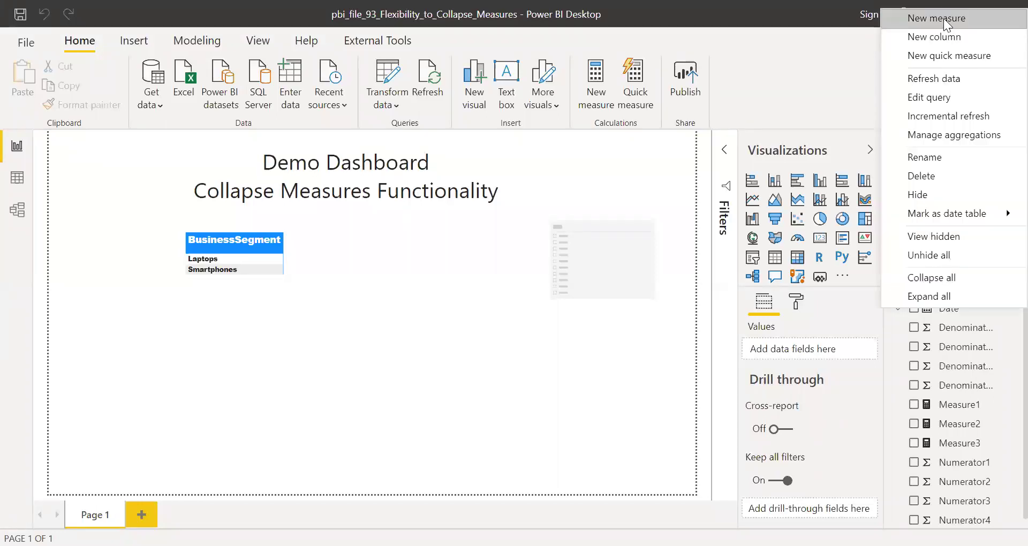
click(759, 69)
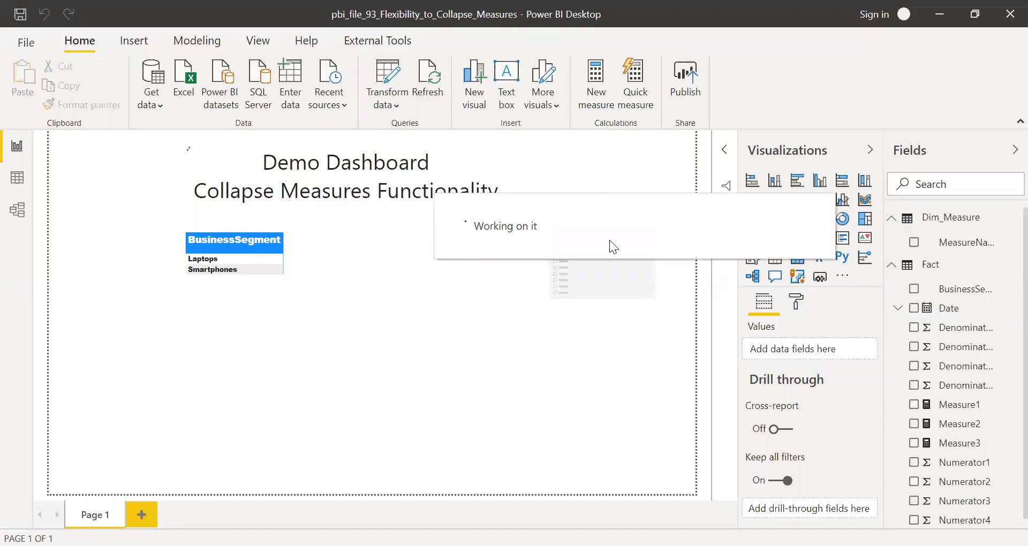
key(ctrl+a)
text(Selected)
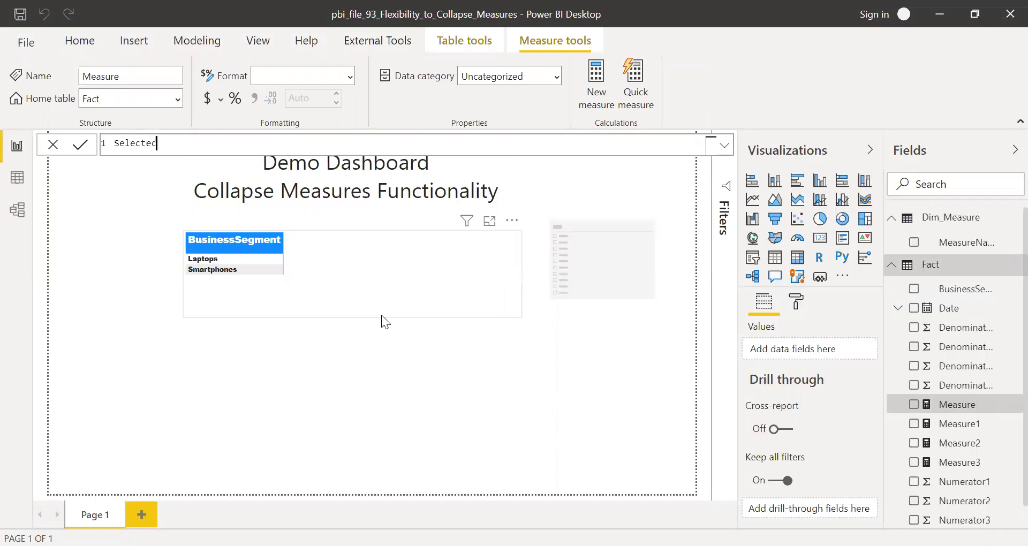
text(_Measure =)
text(SWITCH()
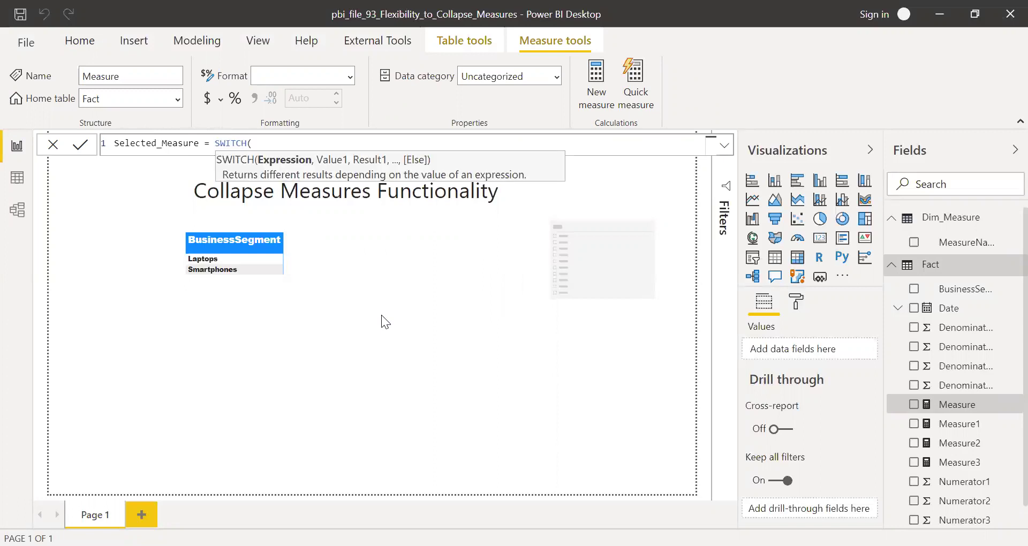
text(TRU)
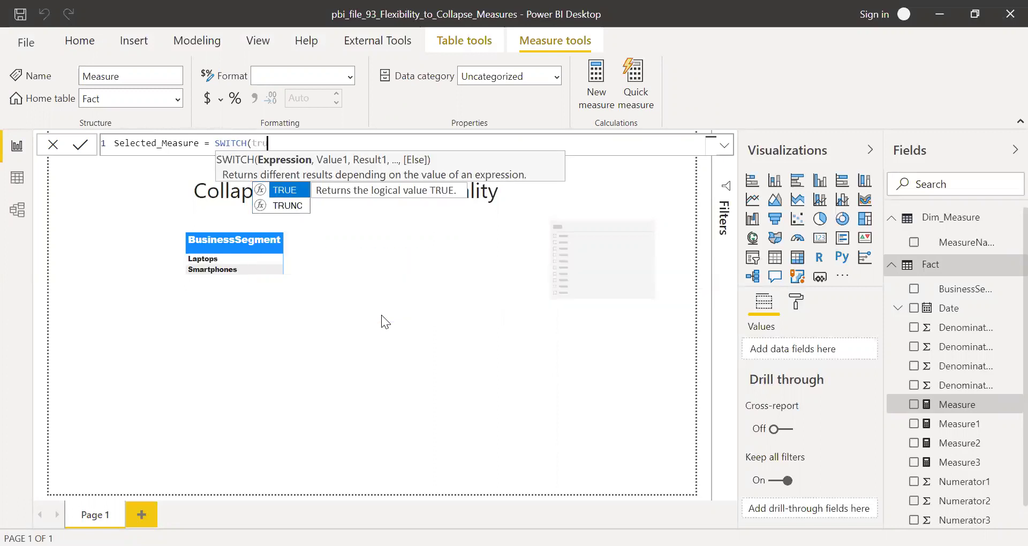
key(Tab)
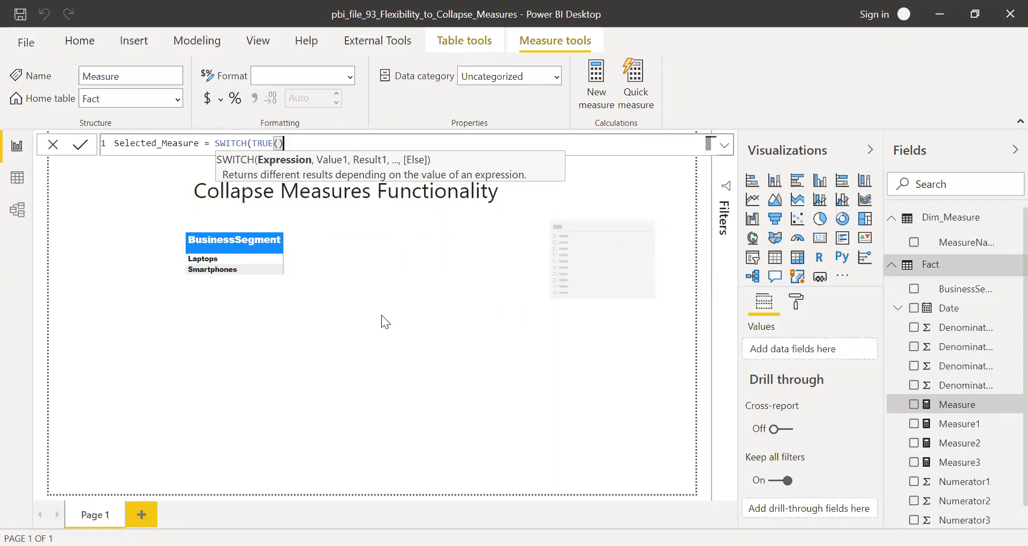
text(,)
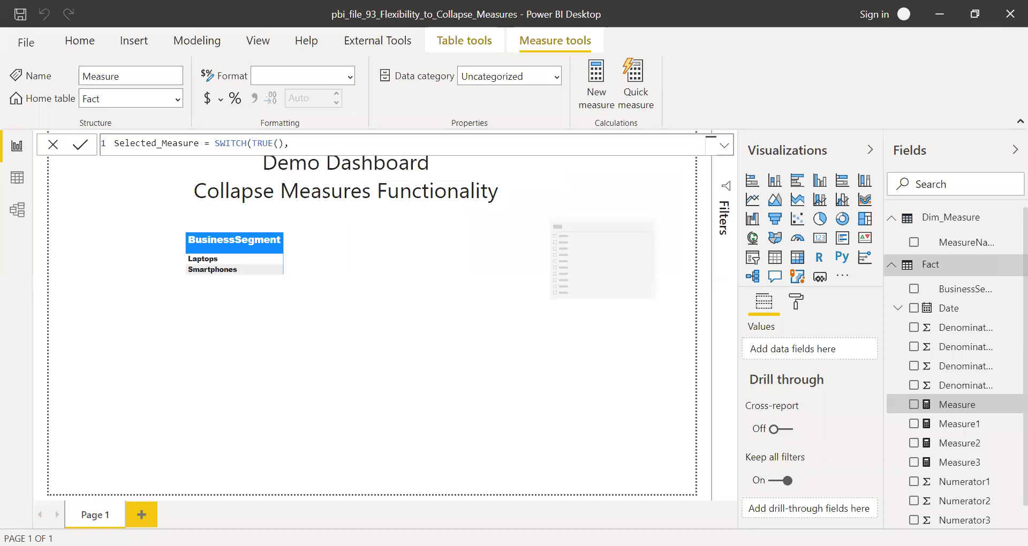
Start the first SWITCH condition with SELECTEDVALUE(Dim_Measure[MeasureName])
text(sele)
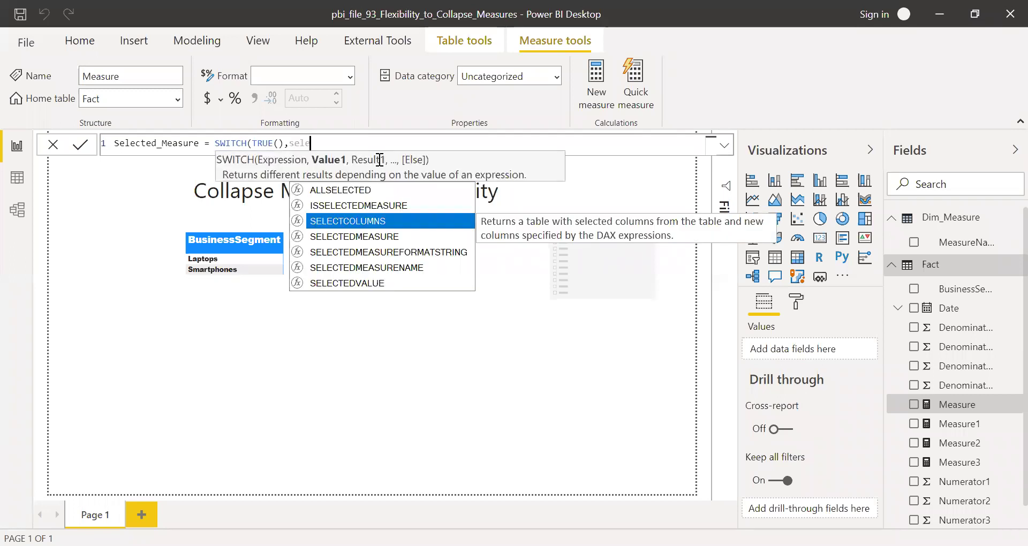
key(Down)
key(Down)
key(Down)
key(Down)
key(Tab)
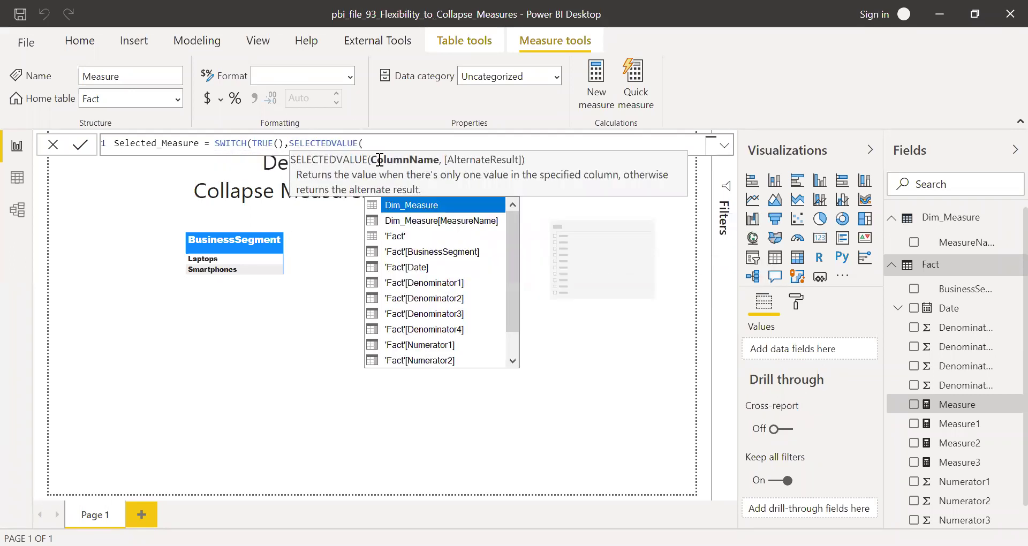
key(Down)
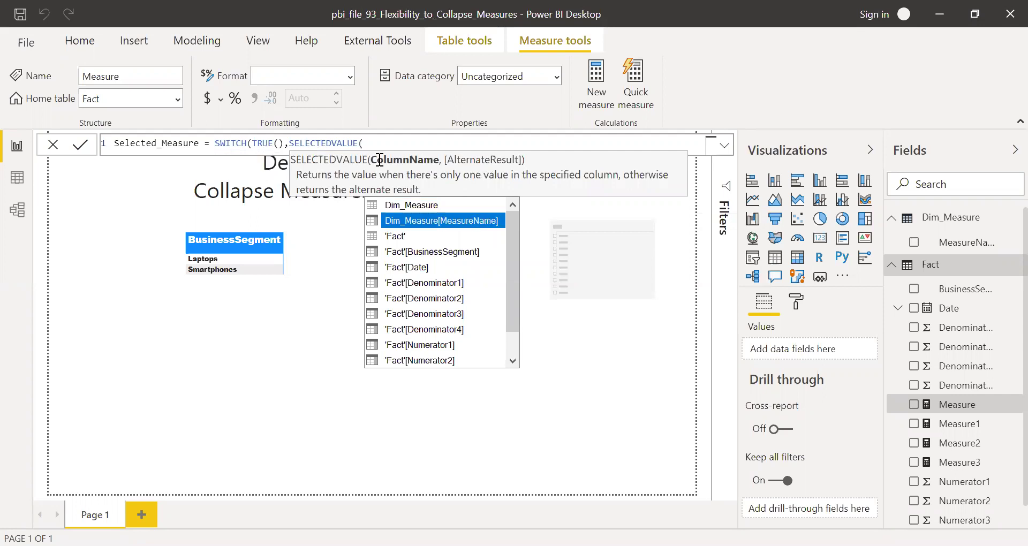
key(Tab)
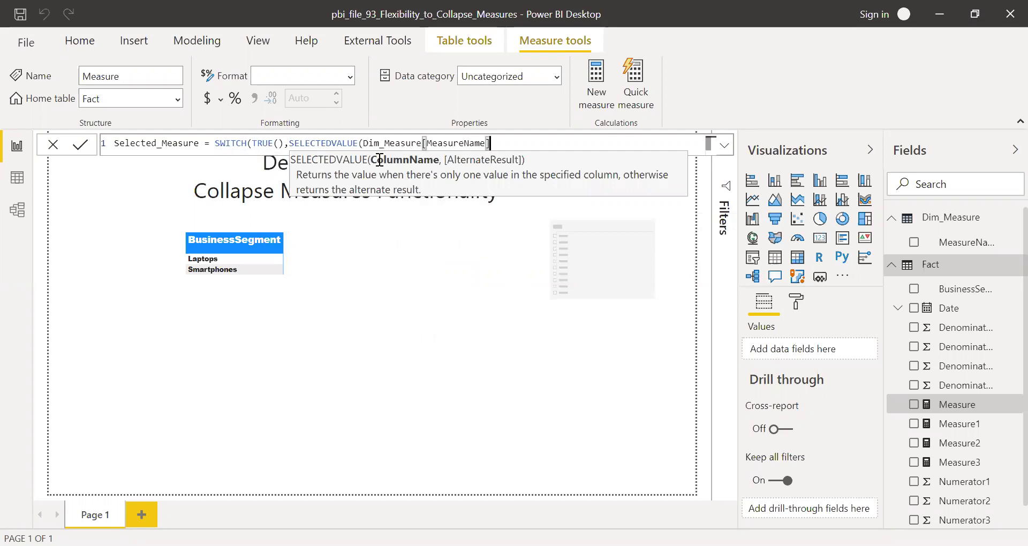
text())
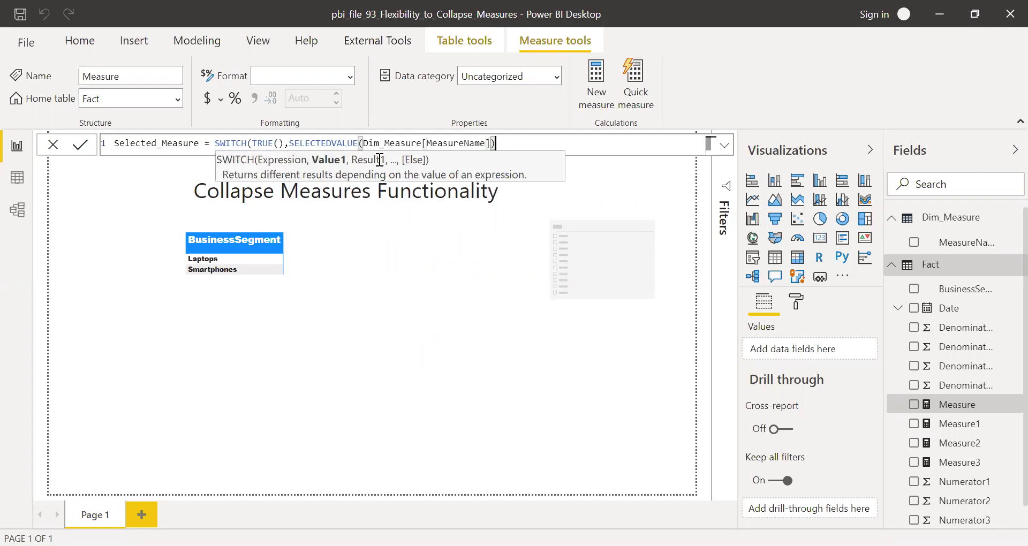
Complete the first condition by comparing the selected value with "Measure1" and returning [Measure1] as its result
text( = ")
text(Measure)
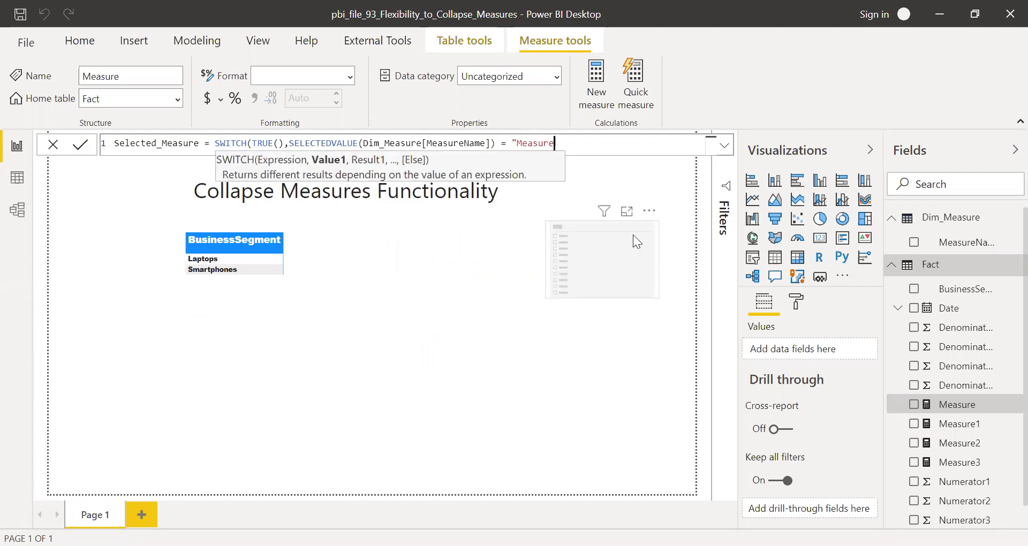
text(1",)
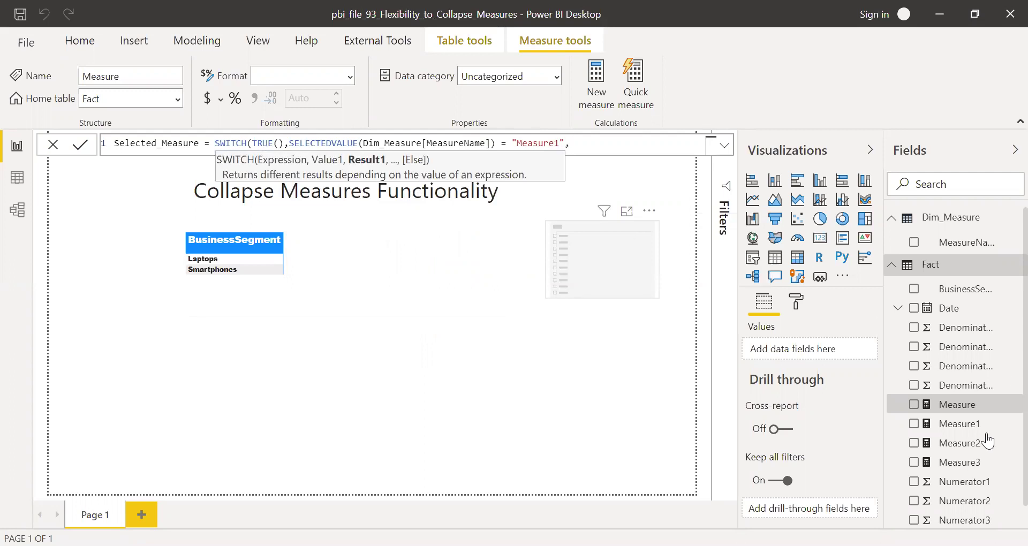
text(measu)
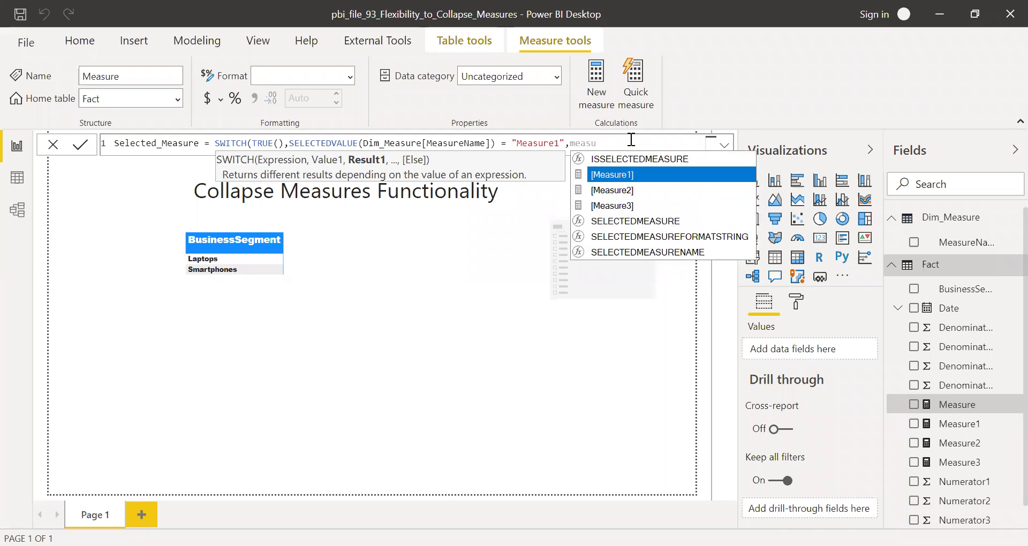
key(Tab)
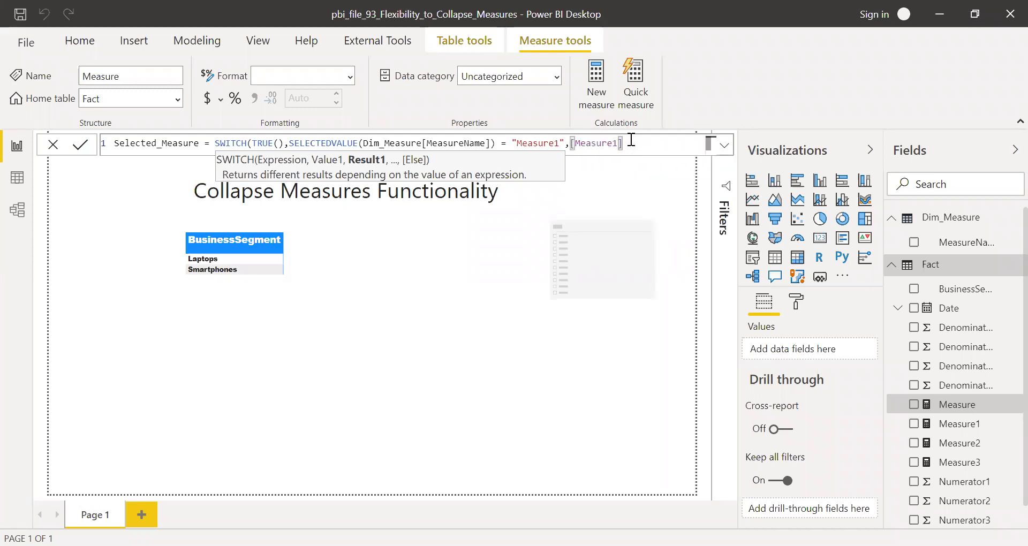
text(,)
Start the second SWITCH condition on a new indented line with SELECTEDVALUE(Dim_Measure[MeasureName])
key(shift+Return)
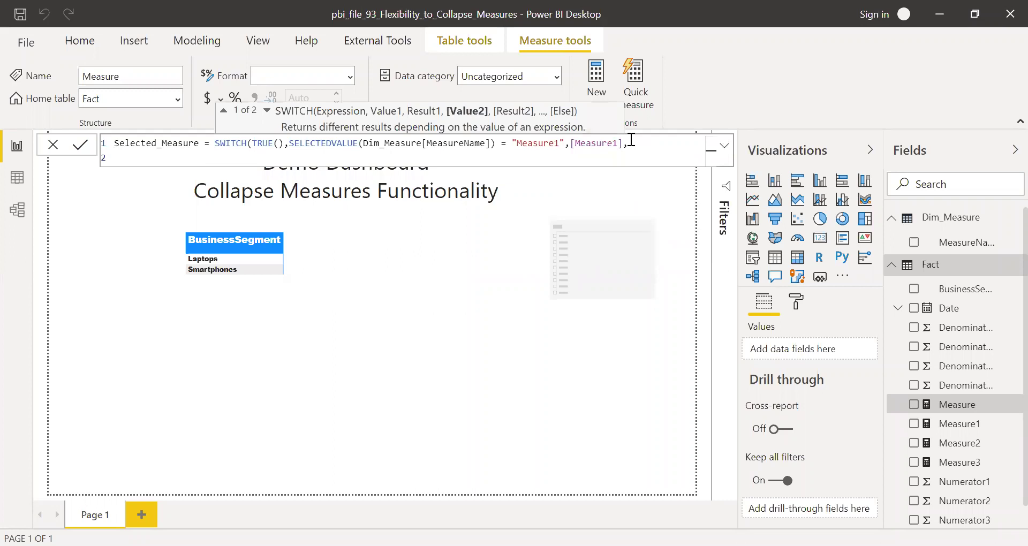
key(Tab)
key(Tab)
key(Tab)
key(Tab)
text(s)
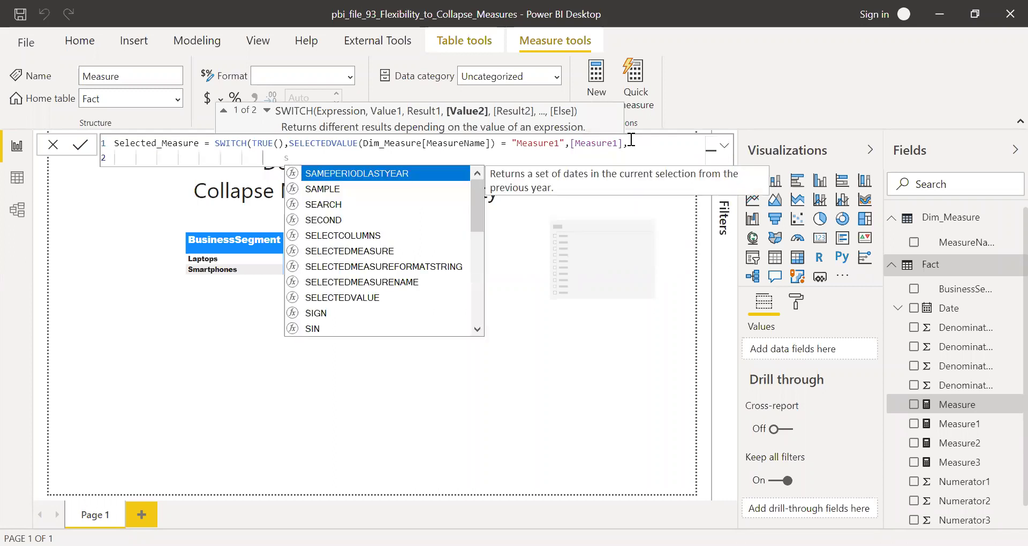
text(ele)
key(Down)
key(Down)
key(Down)
key(Down)
key(Tab)
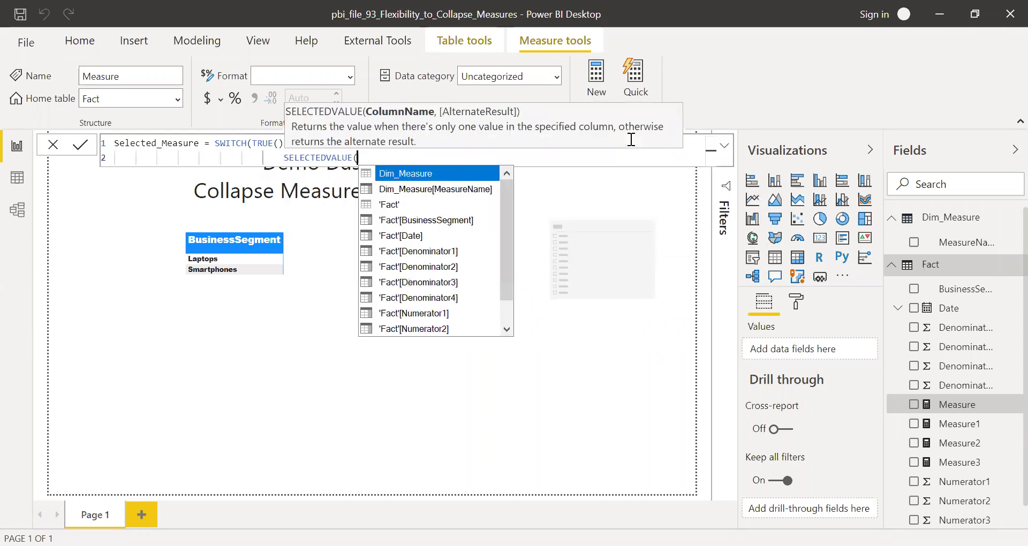
text(dim)
key(Down)
key(Tab)
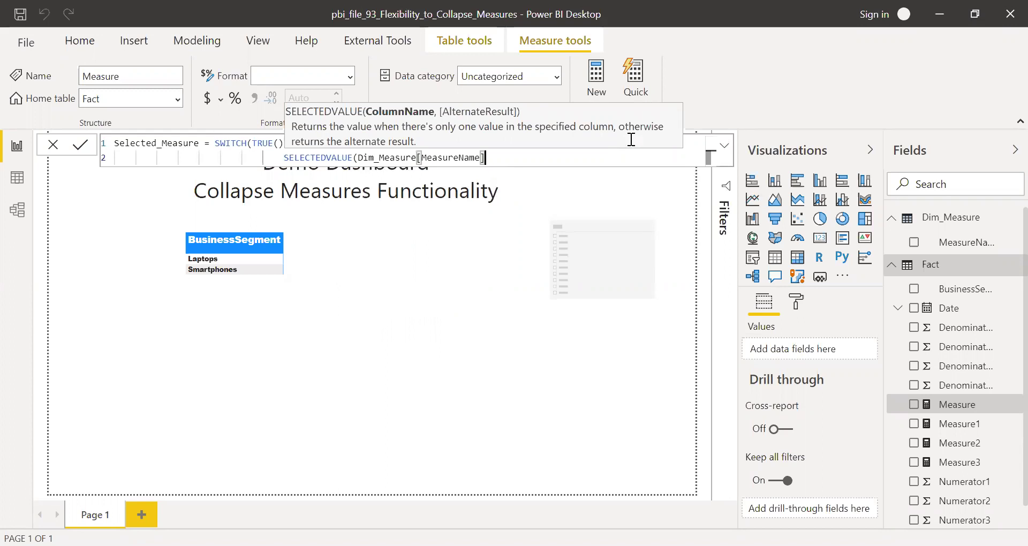
text())
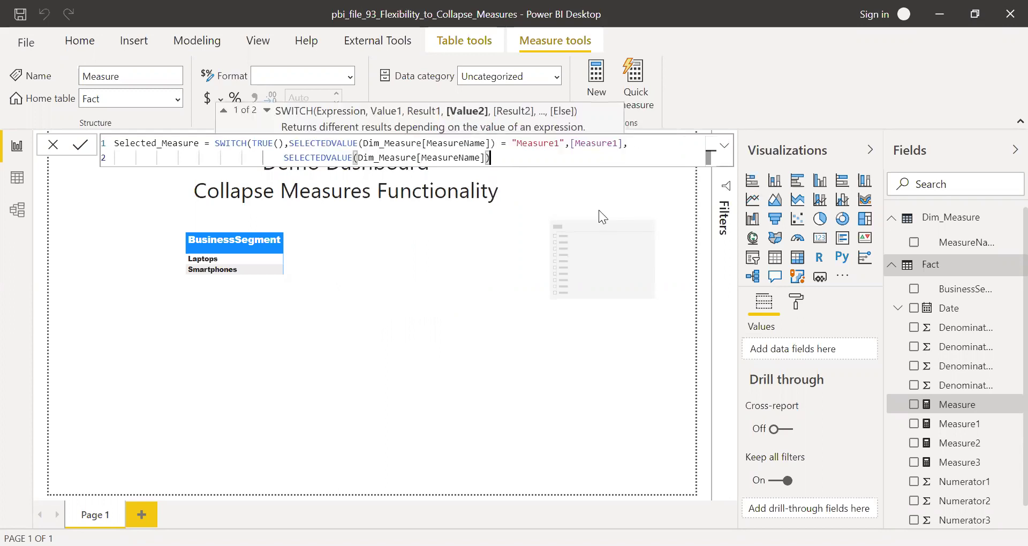
Complete the second SWITCH condition by comparing the selected value with "Measure2" and returning [Measure2], reusing the first condition's ending
text( =)
drag(639, 144, 512, 143)
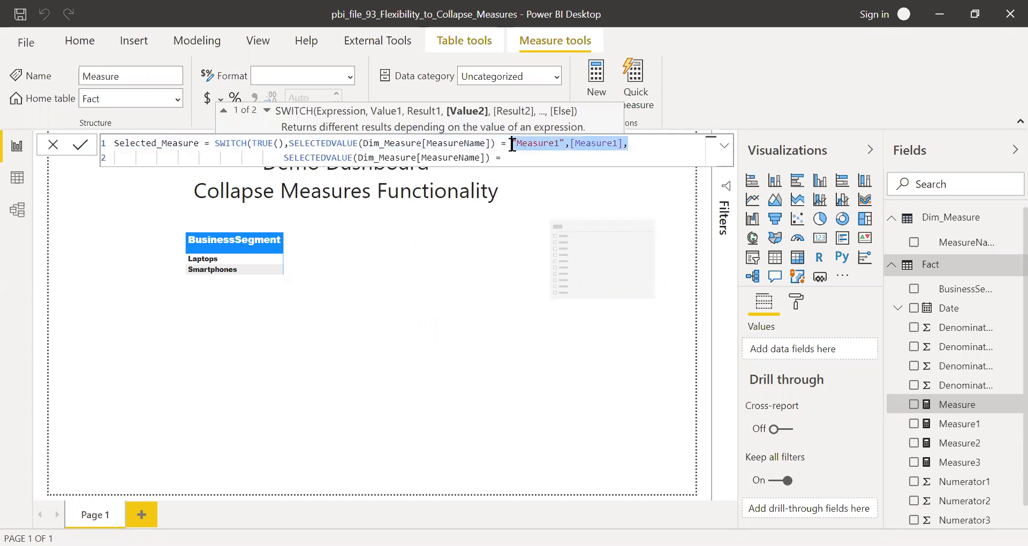
key(ctrl+c)
click(514, 158)
key(ctrl+v)
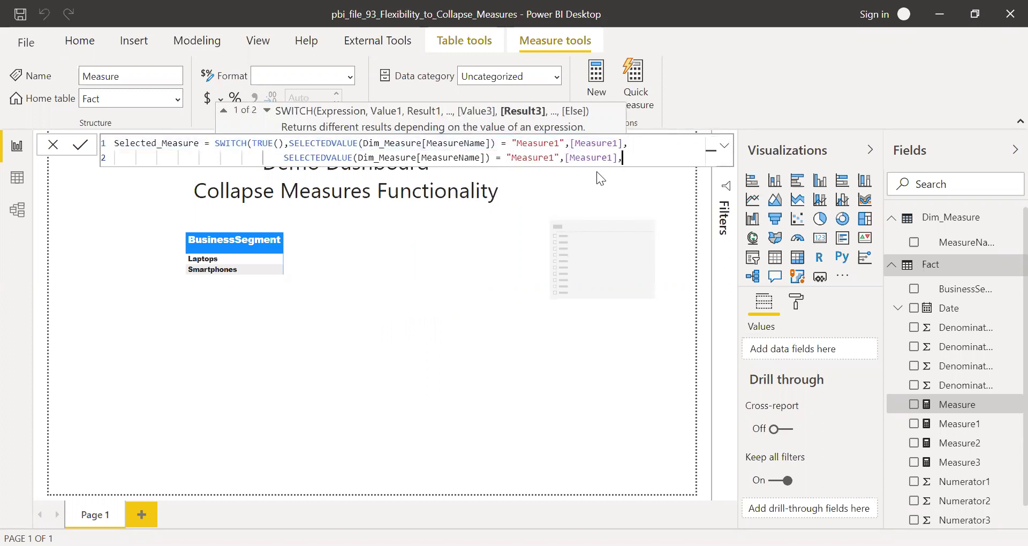
click(557, 157)
key(BackSpace)
text(2)
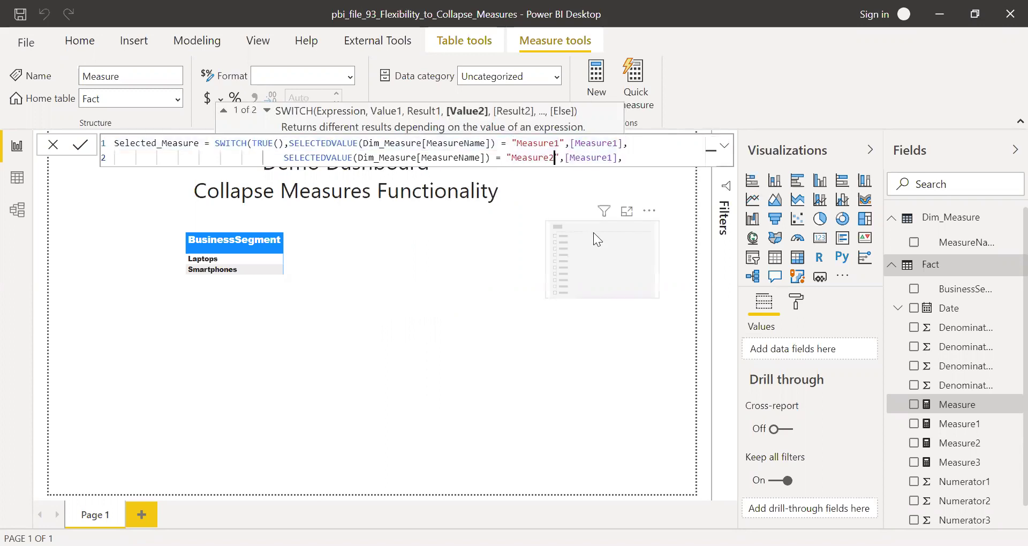
click(612, 158)
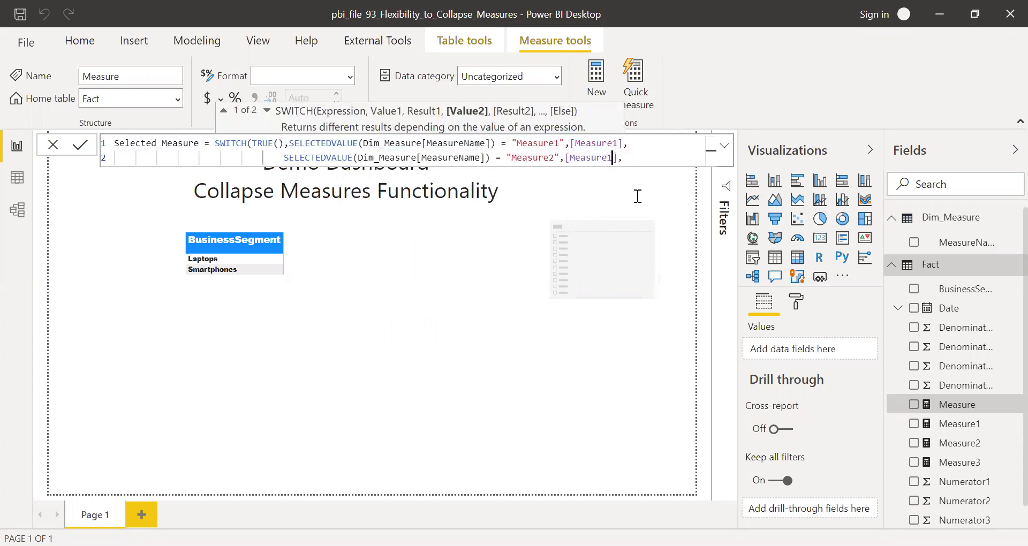
key(BackSpace)
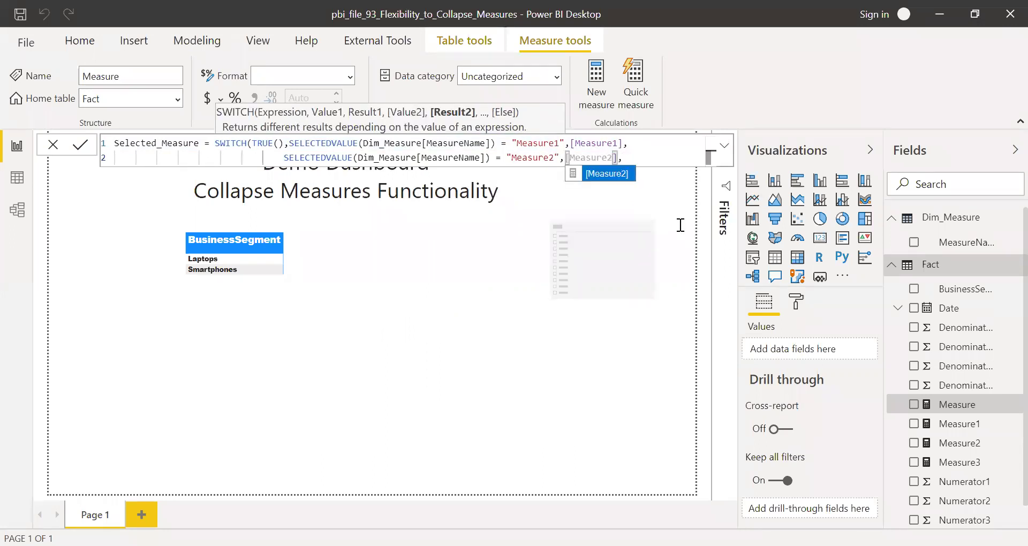
text(2)
Duplicate the second SWITCH condition onto a new indented third line of the formula
click(679, 155)
key(shift+Return)
key(Tab)
key(Tab)
key(Tab)
key(Tab)
key(Tab)
key(Tab)
drag(621, 157, 283, 158)
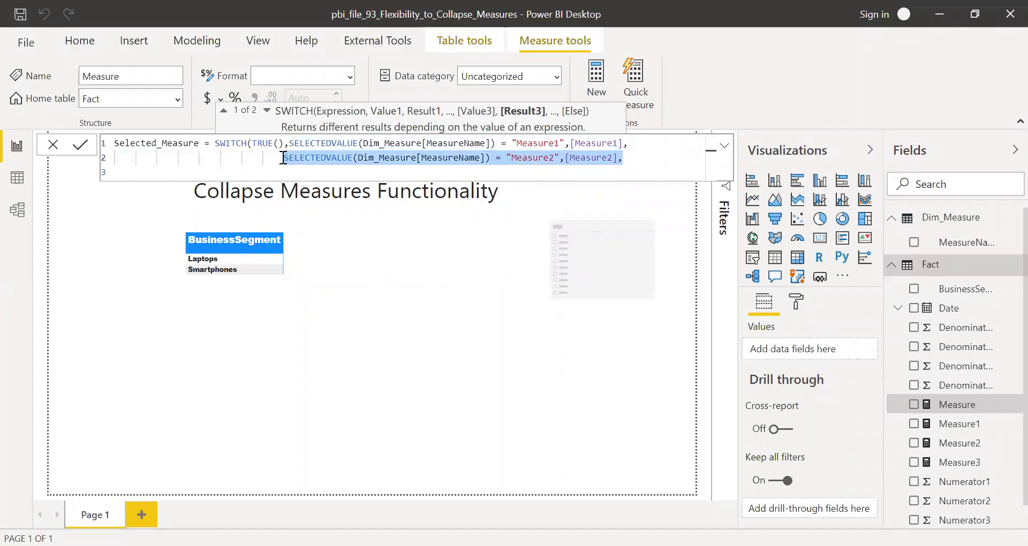
click(286, 172)
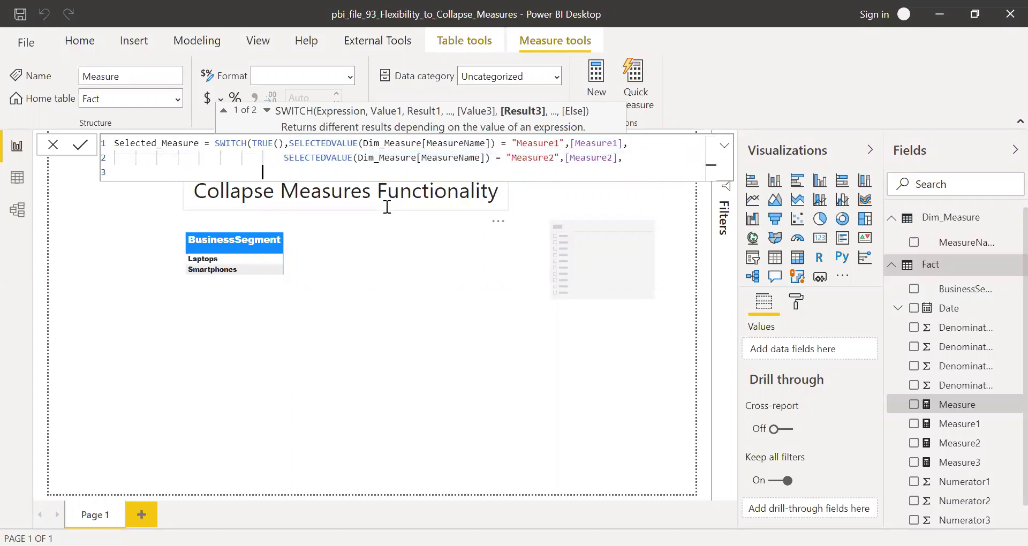
key(ctrl+v)
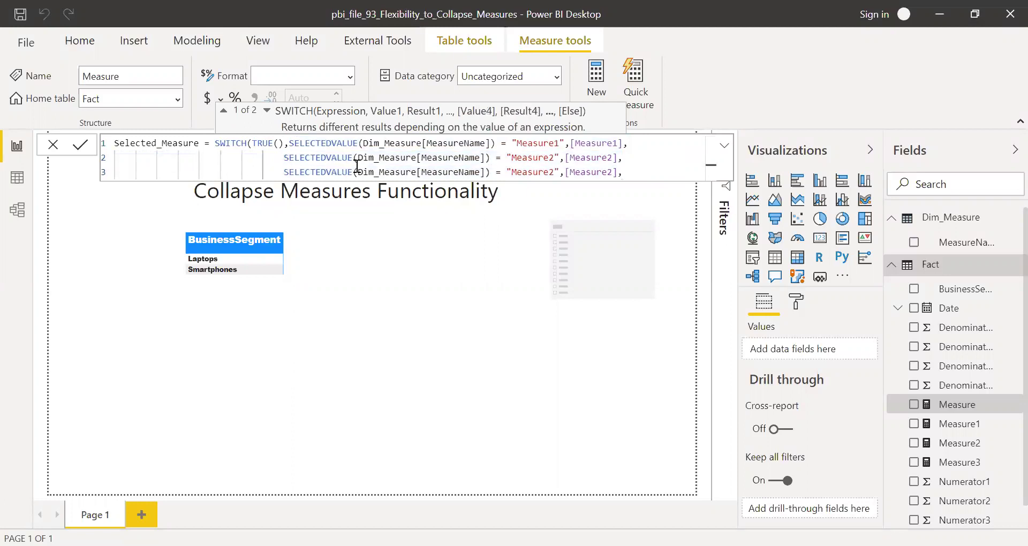
Change the third condition to compare with "Measure3" and return [Measure3]
click(555, 172)
key(BackSpace)
text(3)
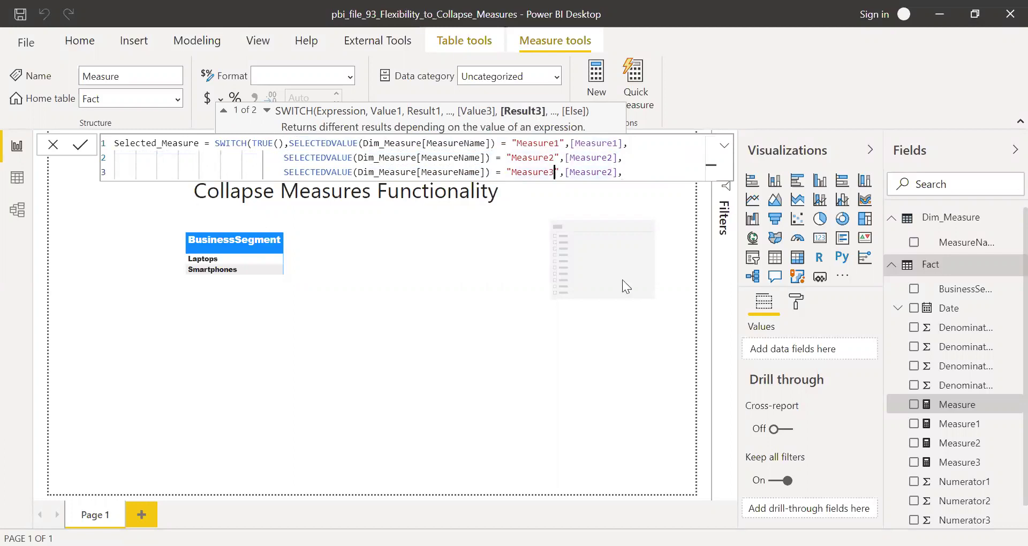
key(Right)
key(Right)
key(Right)
key(Right)
key(Right)
key(Right)
key(Right)
key(Right)
key(Right)
key(Right)
key(Right)
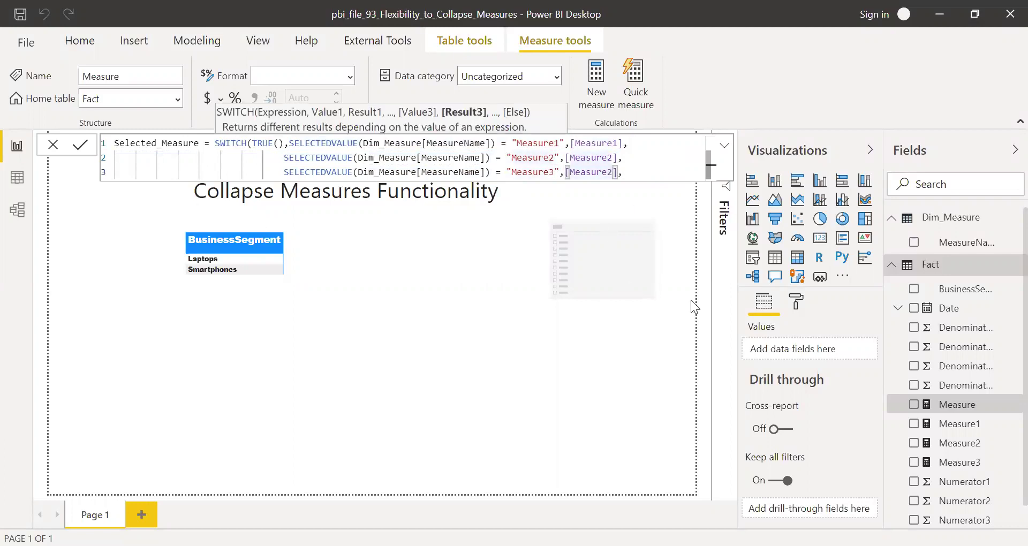
key(BackSpace)
text(3)
End the SWITCH formula with BLANK() as the fallback result and commit the Selected_Measure measure
key(Right)
key(Right)
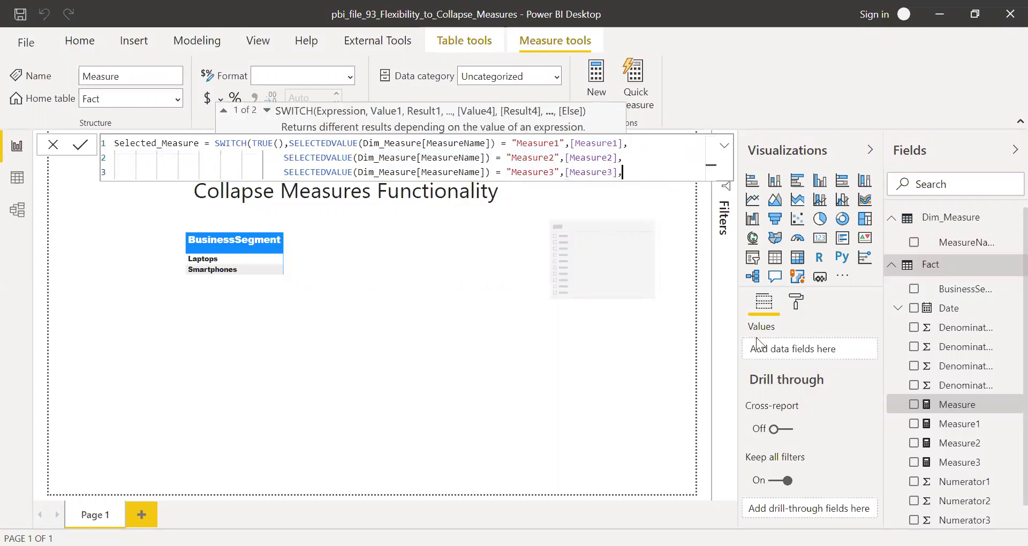
text(BLANK()))
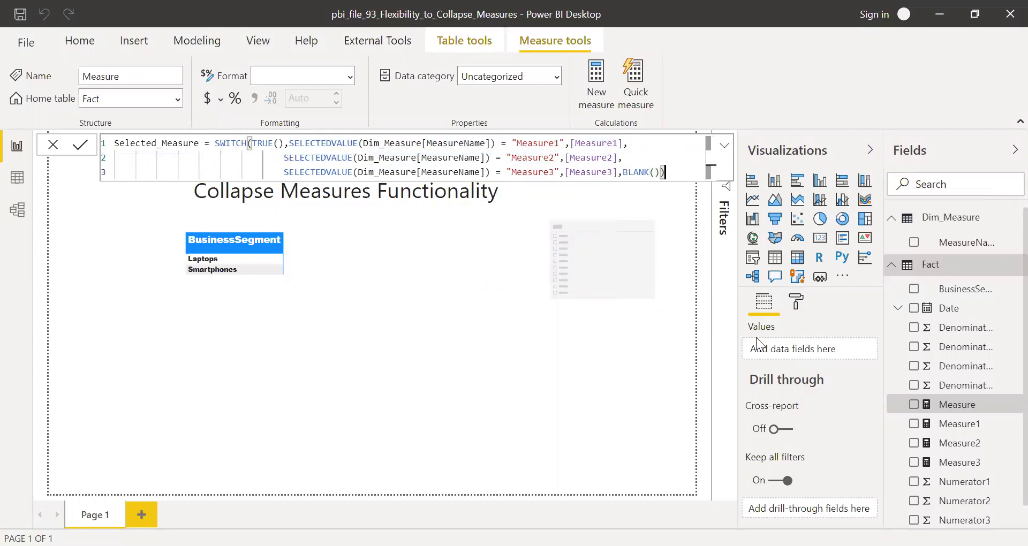
key(Return)
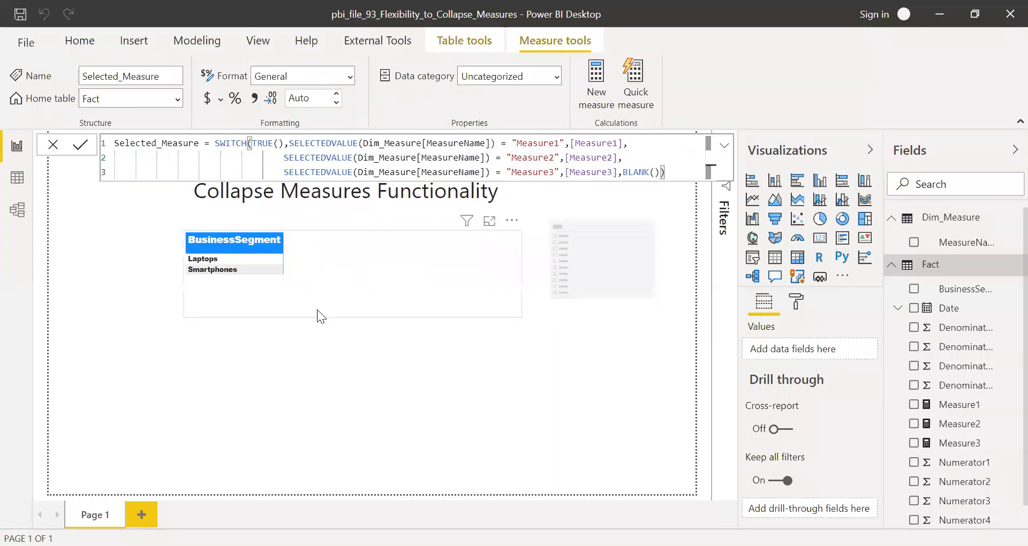
Add Selected_Measure from the Fact table to the values of the BusinessSegment matrix
click(307, 310)
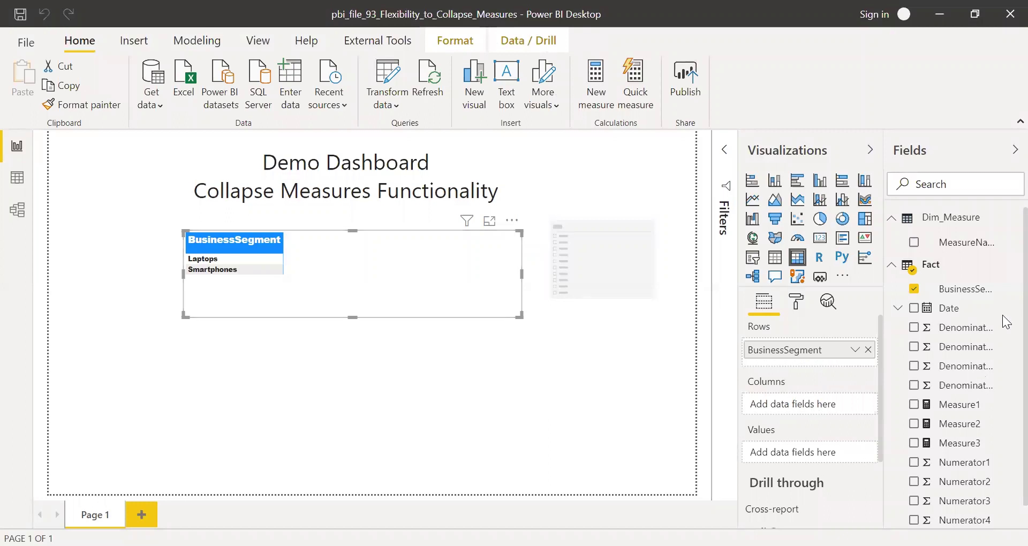
scroll(1007, 290, down, 1)
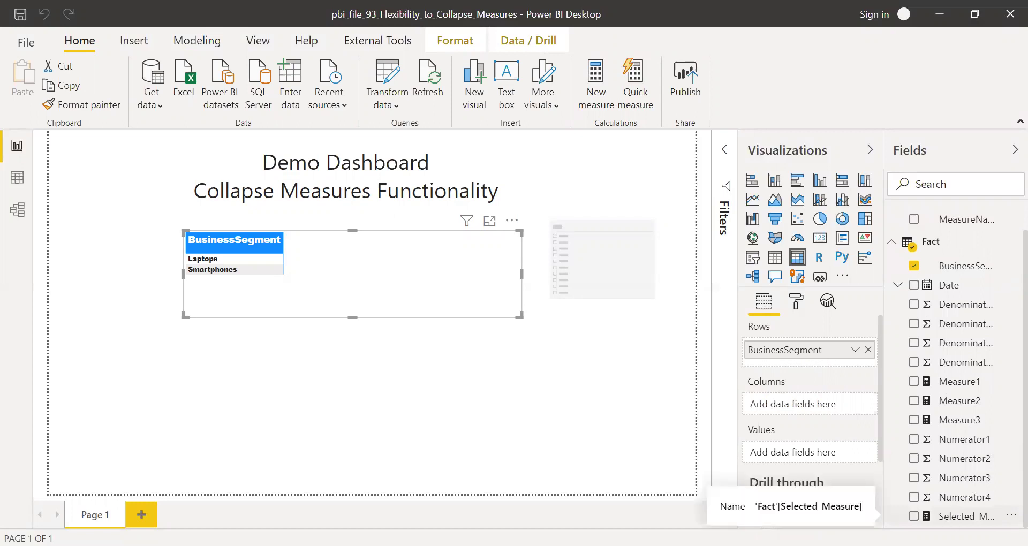
click(953, 517)
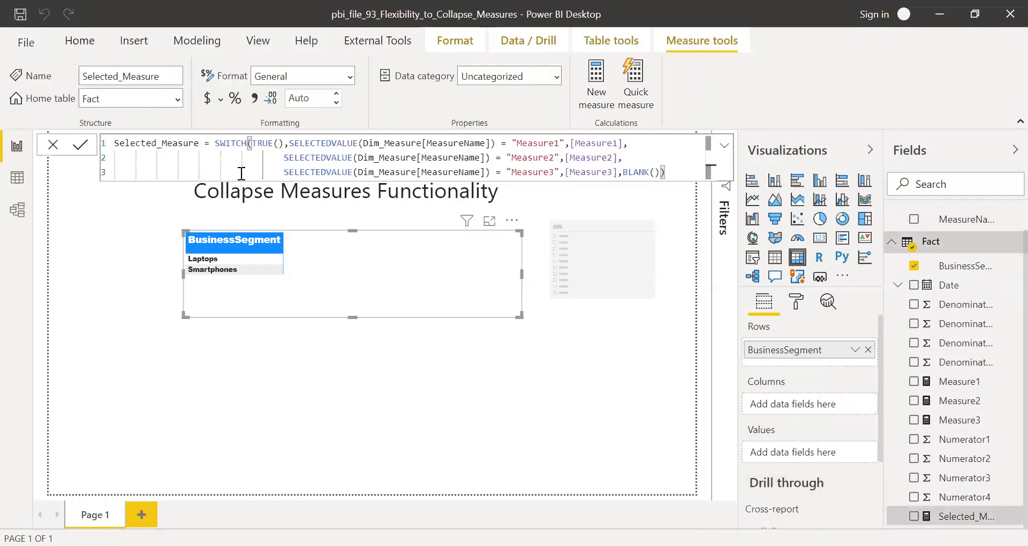
drag(958, 516, 839, 454)
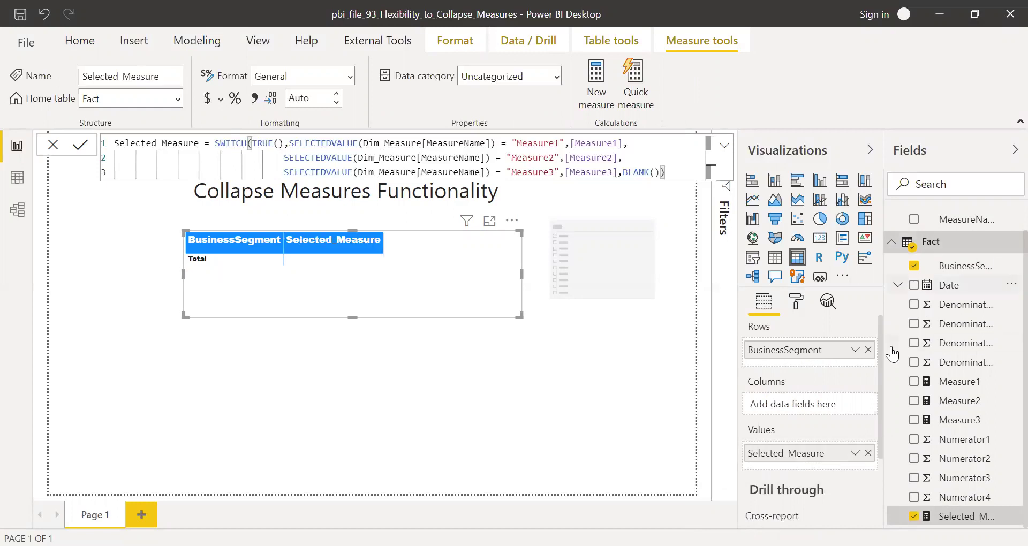
Add MeasureName from Dim_Measure to the columns of the matrix
click(882, 321)
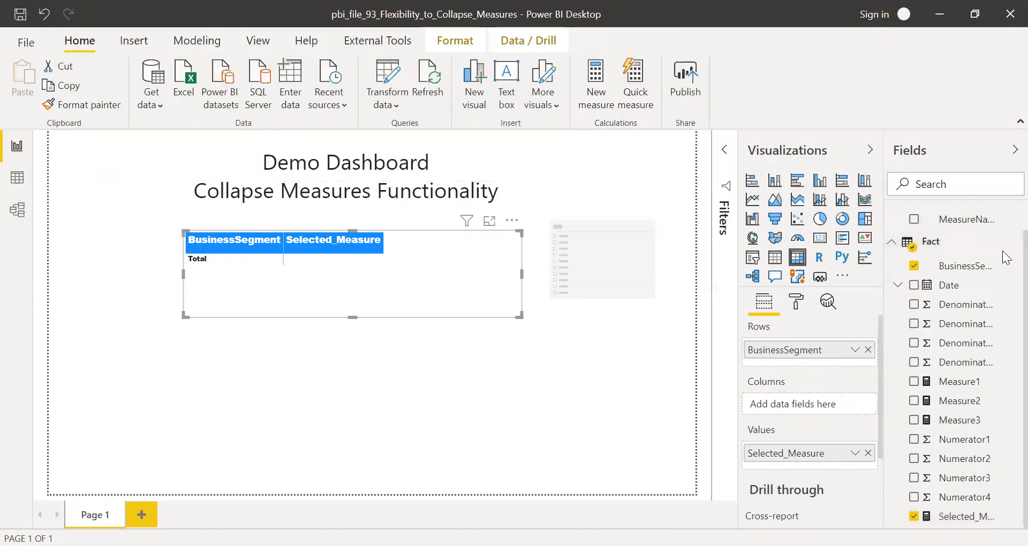
scroll(1003, 225, up, 1)
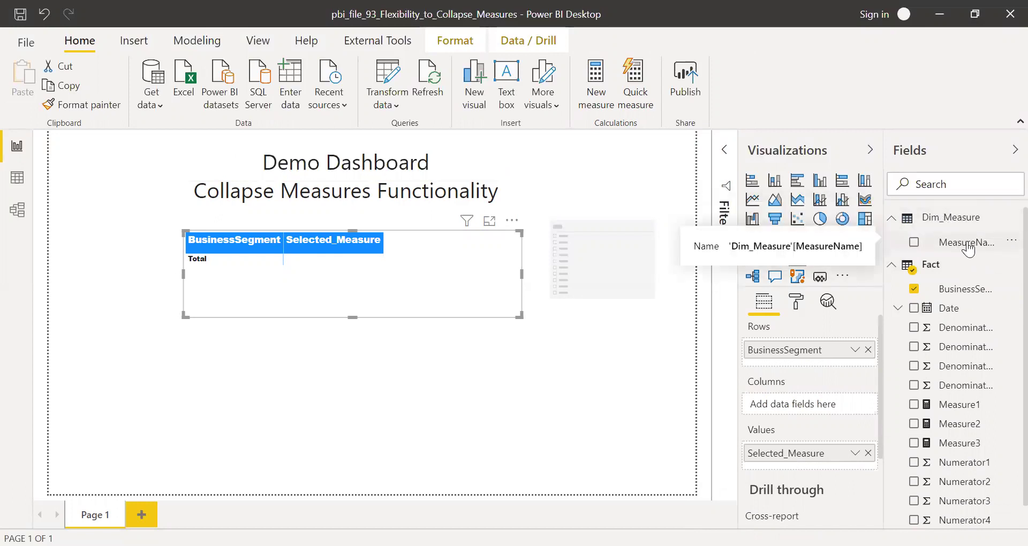
drag(968, 248, 814, 407)
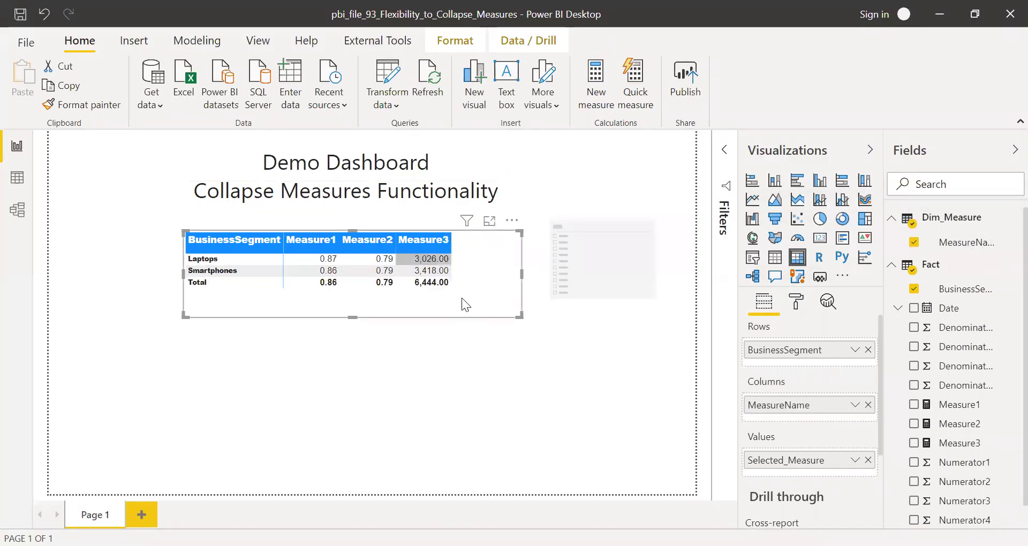
mouse_move(326, 248)
mouse_down()
mouse_move(857, 239)
mouse_move(905, 283)
mouse_move(305, 255)
mouse_move(329, 256)
mouse_up()
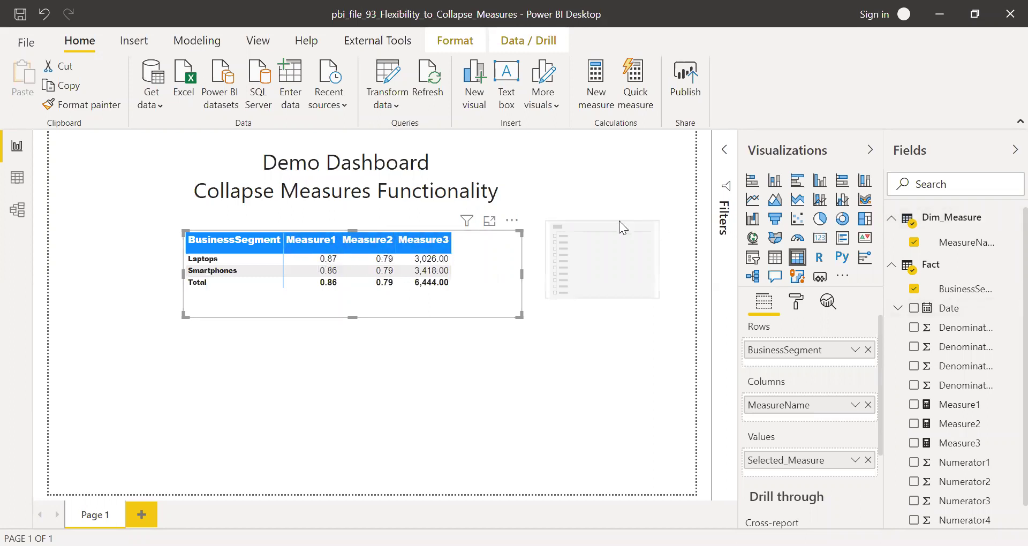
Assign Dim_Measure's MeasureName to the empty slicer and select Measure1, Measure2 and Measure3 one after another
click(580, 224)
drag(968, 247, 613, 253)
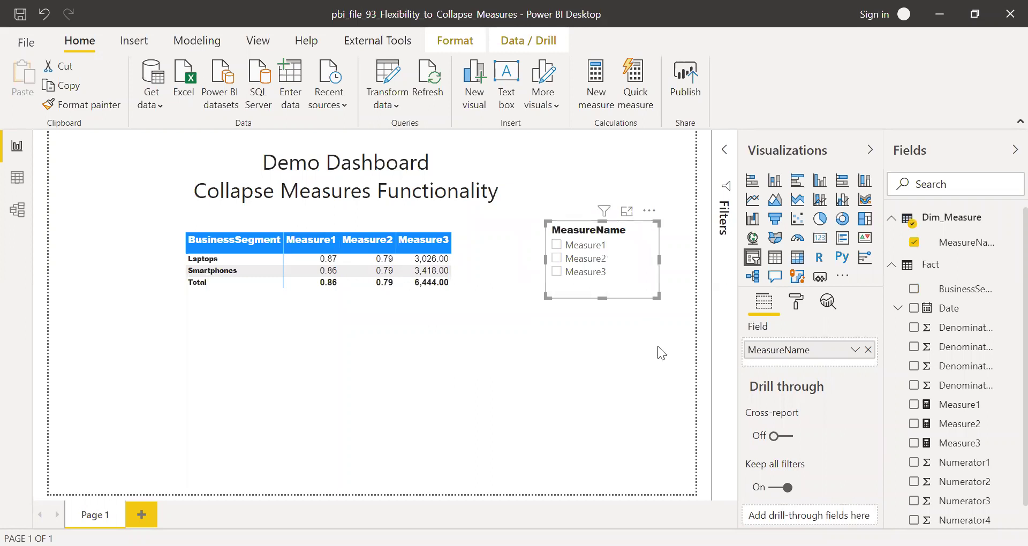
click(557, 245)
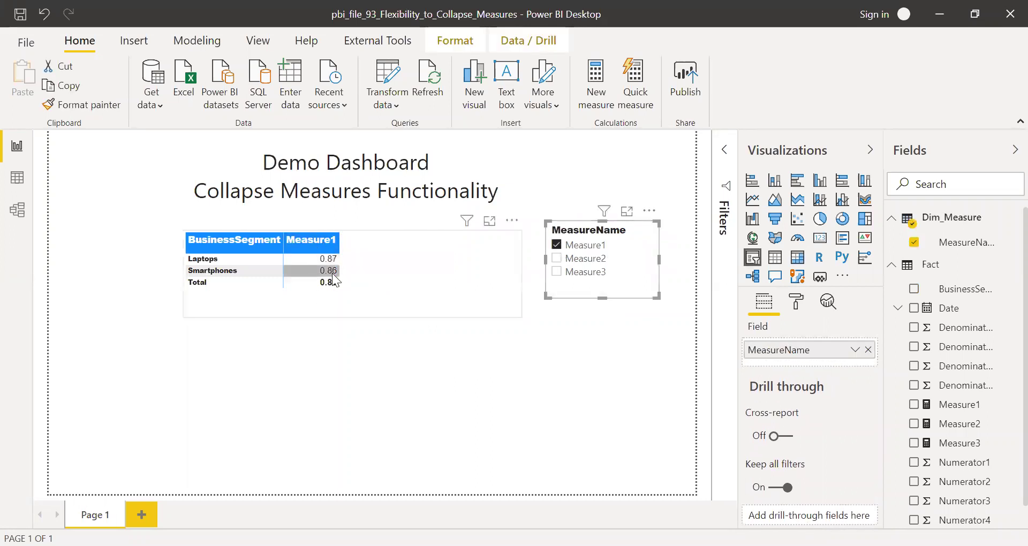
click(558, 259)
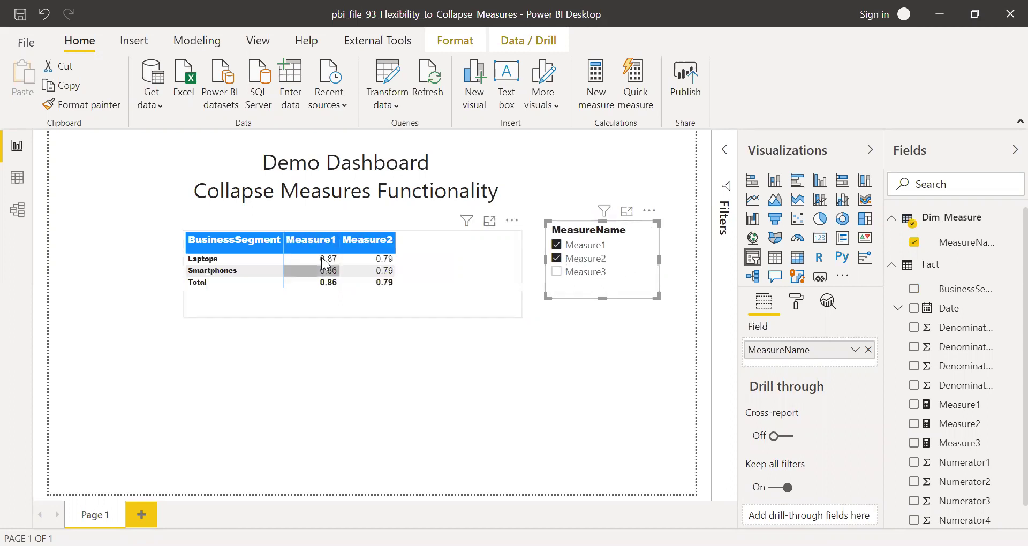
click(557, 272)
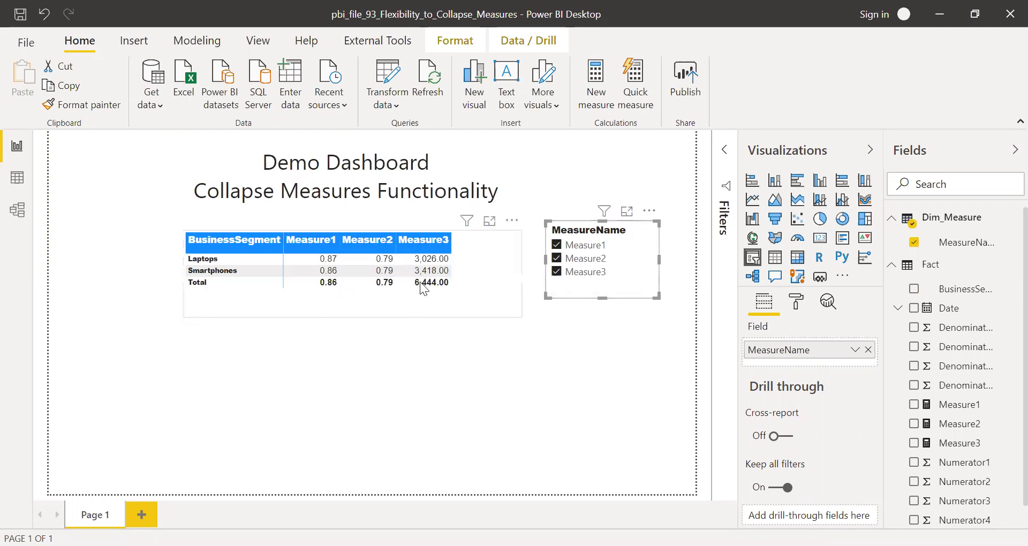
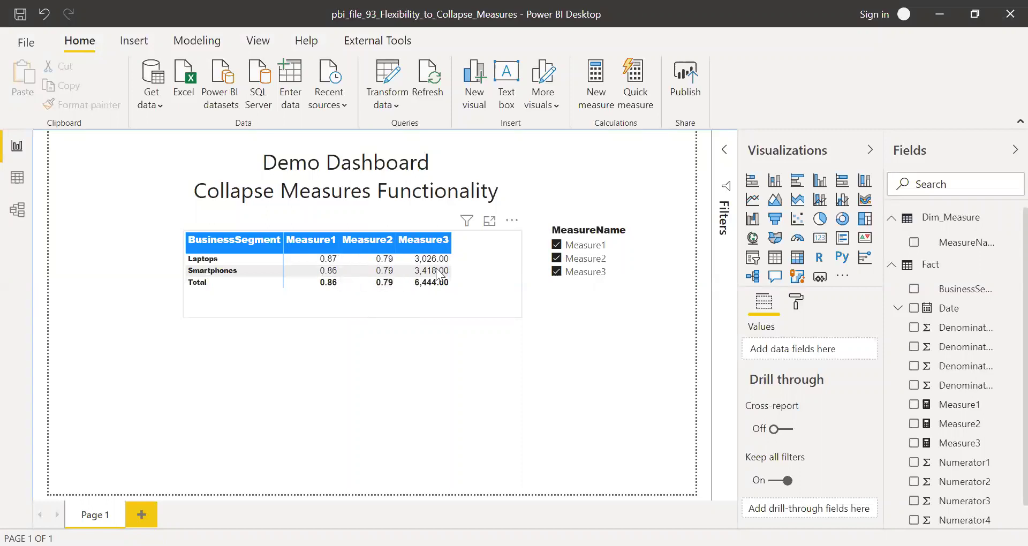
Review the formula of Measure3 in the Fact table and the fields assigned to the matrix
click(971, 447)
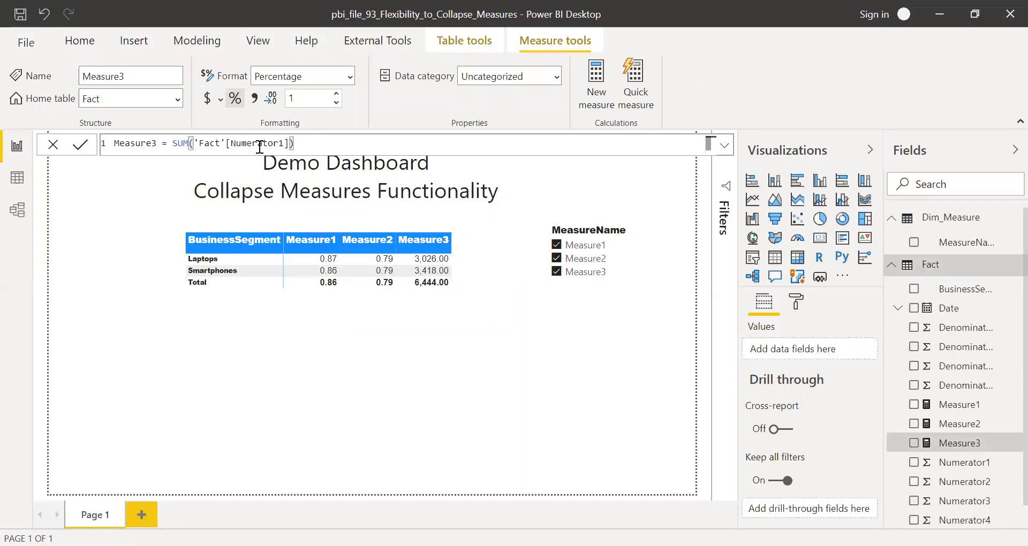
click(599, 358)
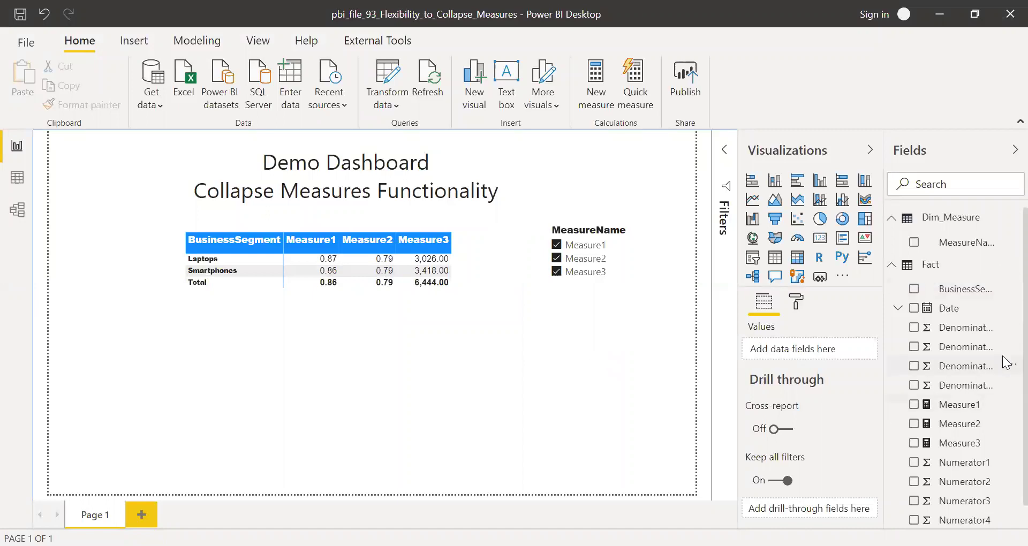
scroll(1006, 375, down, 2)
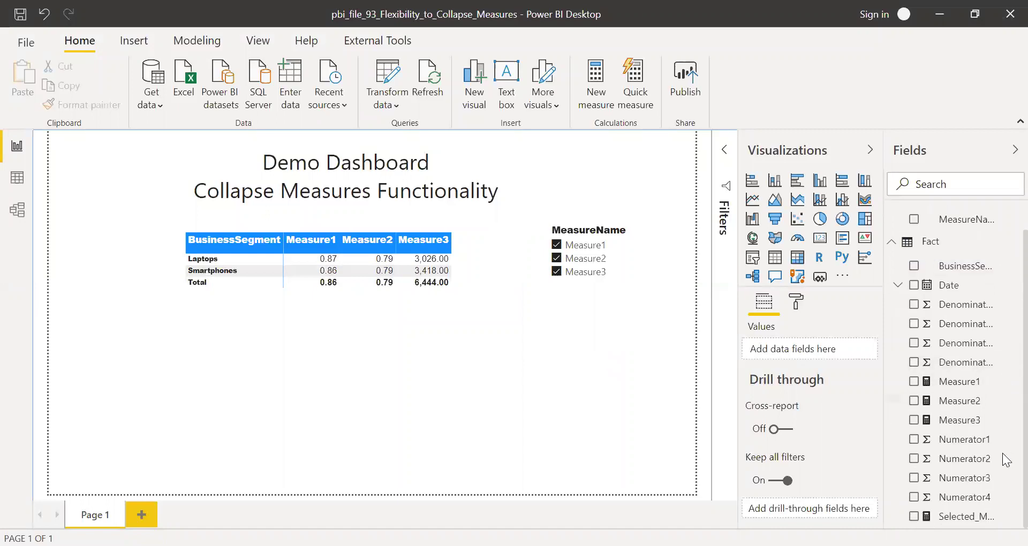
click(400, 306)
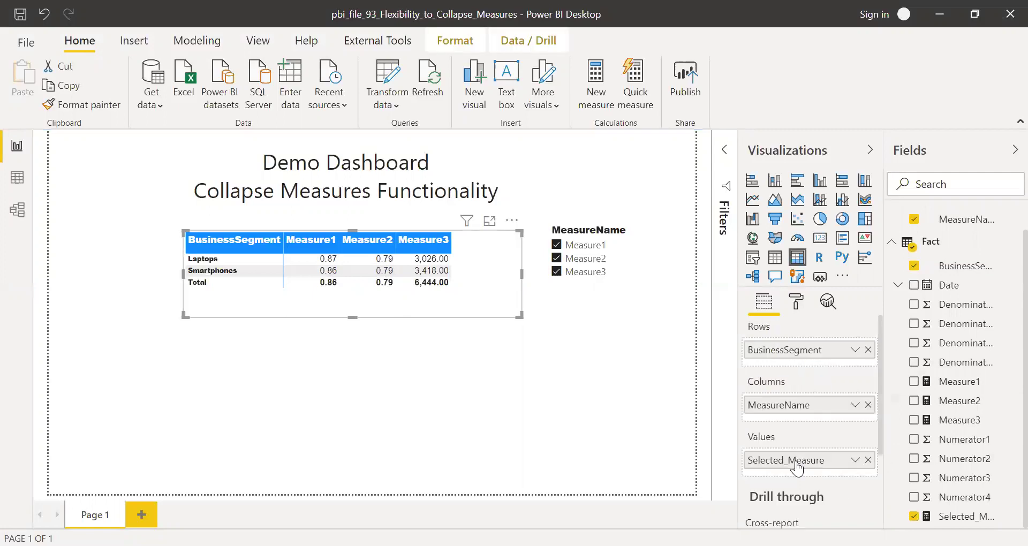
In the Selected_Measure formula, wrap [Measure1] in a FORMAT function with the format string "0.00%"
click(959, 517)
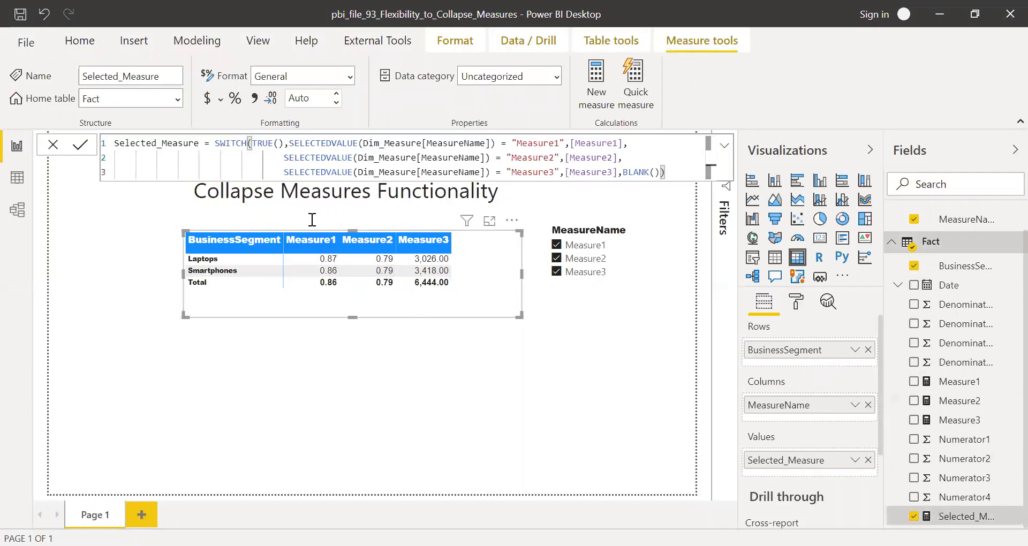
click(568, 143)
text(FORMAT()
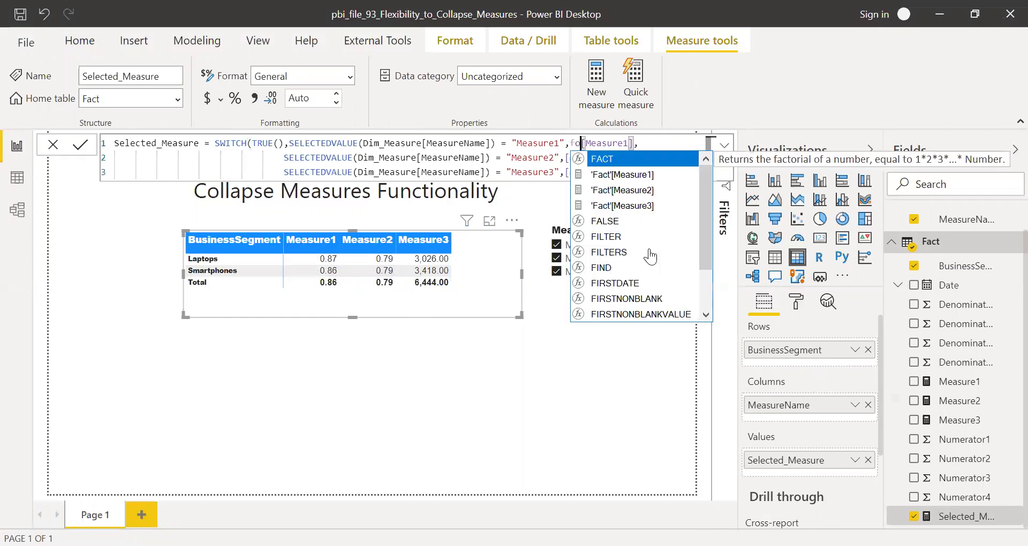
click(661, 143)
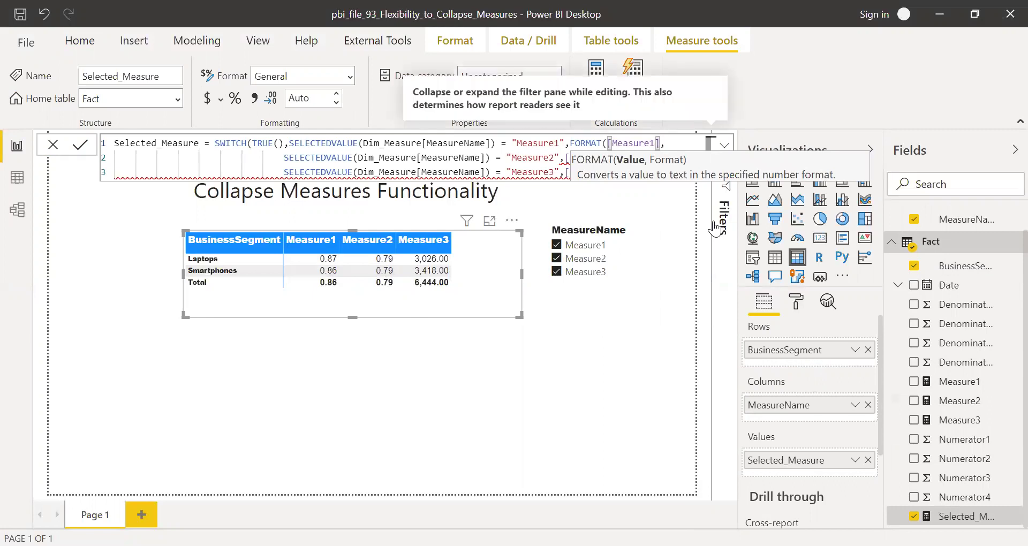
text(,"0)
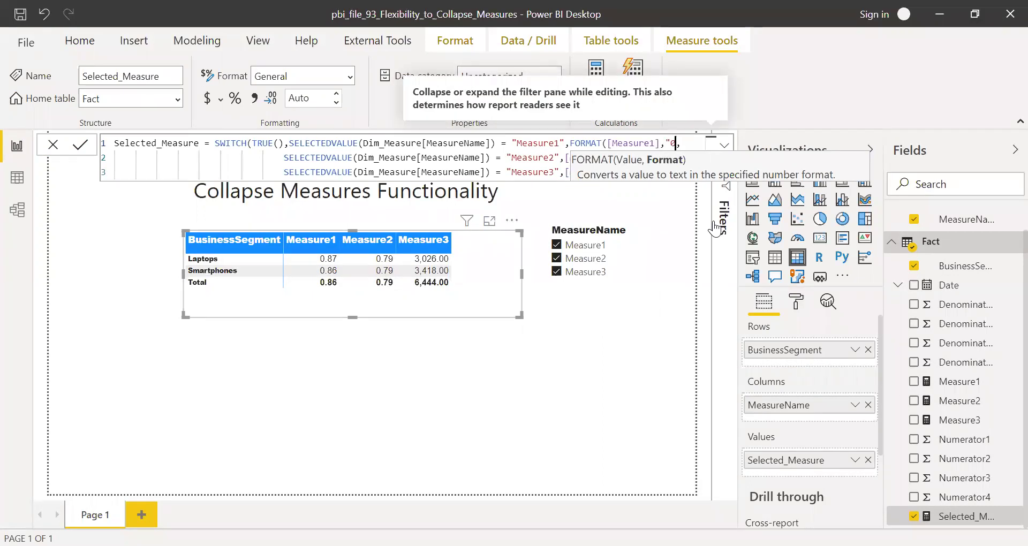
text(.00)
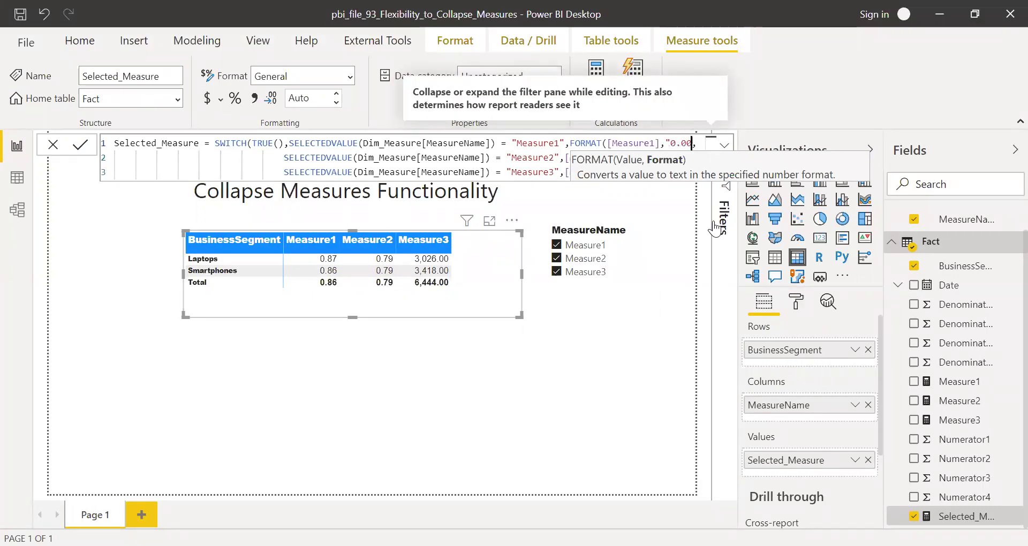
text(%")
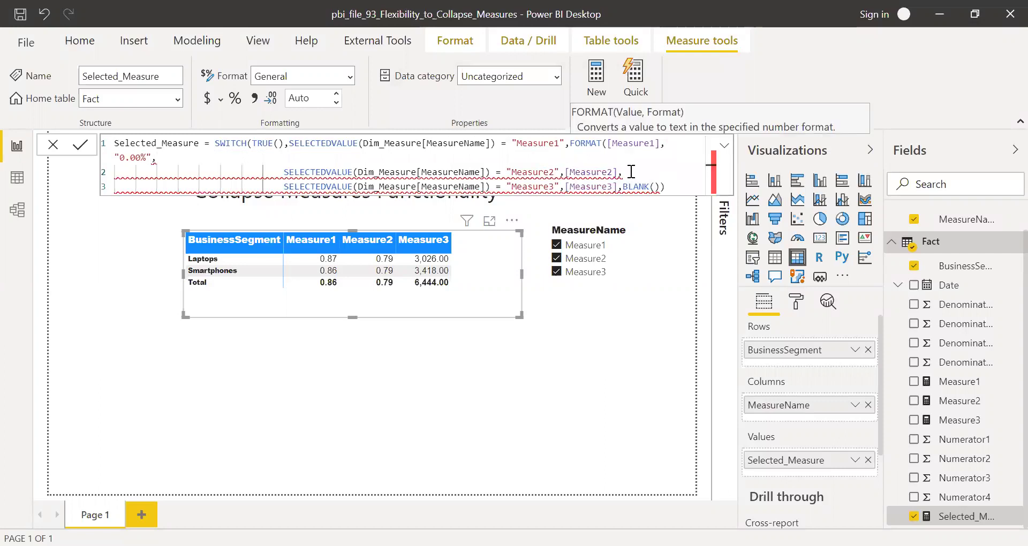
mouse_move(564, 169)
click(154, 158)
text())
Wrap [Measure2] in the Selected_Measure formula in FORMAT with the format string "0.00%"
click(569, 170)
text(format()
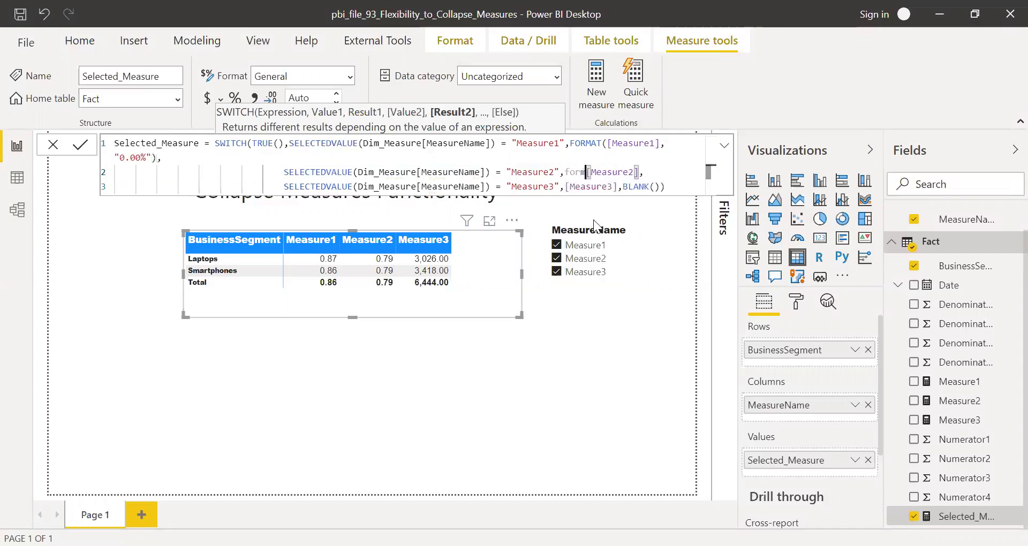
click(654, 172)
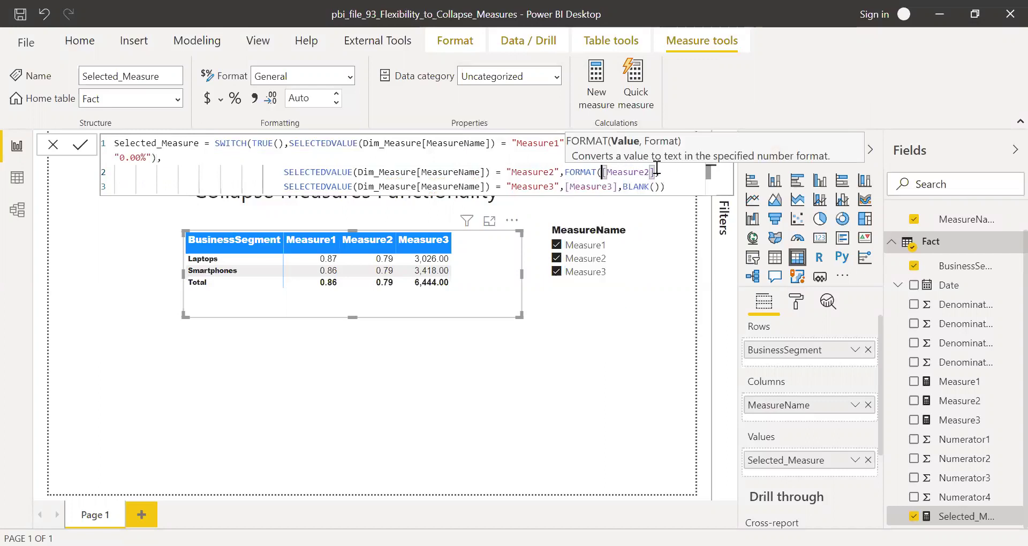
text(,)
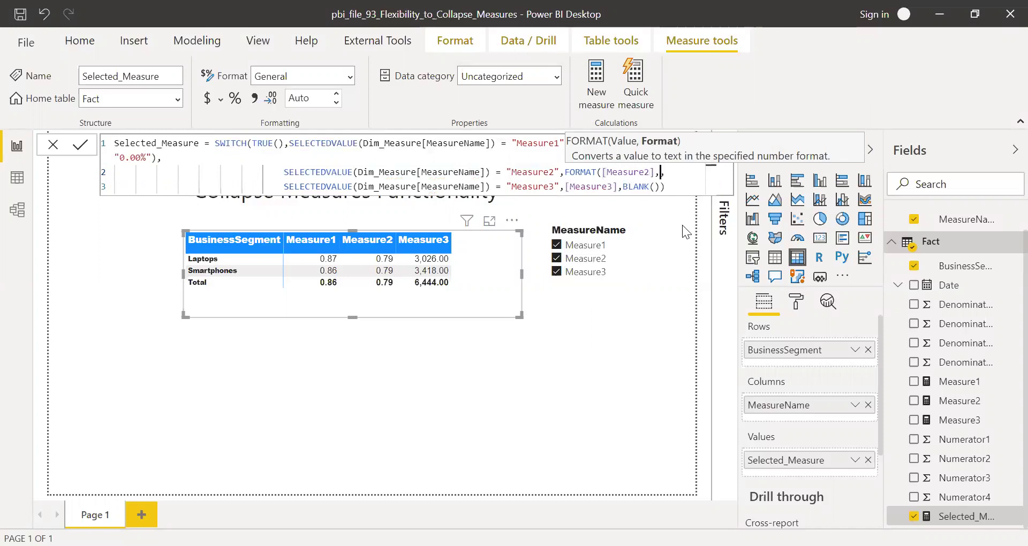
text("0.00%"))
key(shift+Return)
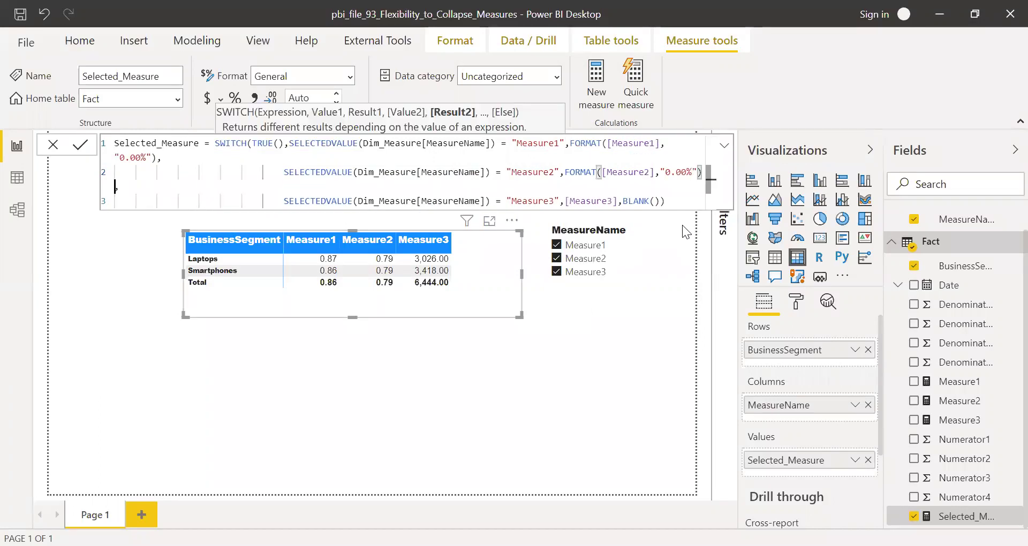
Wrap [Measure3] in FORMAT with the format string "0.0", commit the Selected_Measure formula and collapse the formula editor
click(566, 196)
text(format)
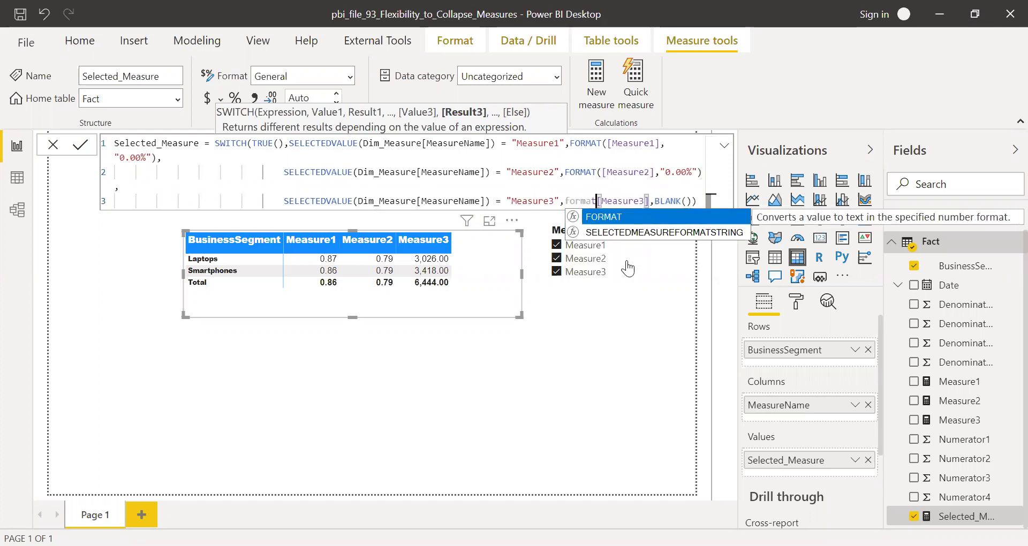
key(Tab)
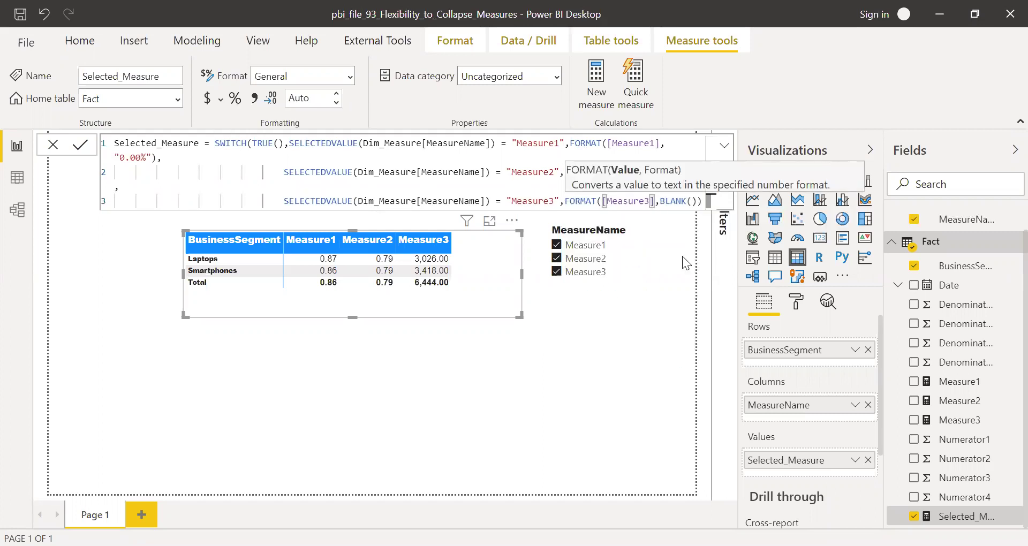
text(,"0.0")
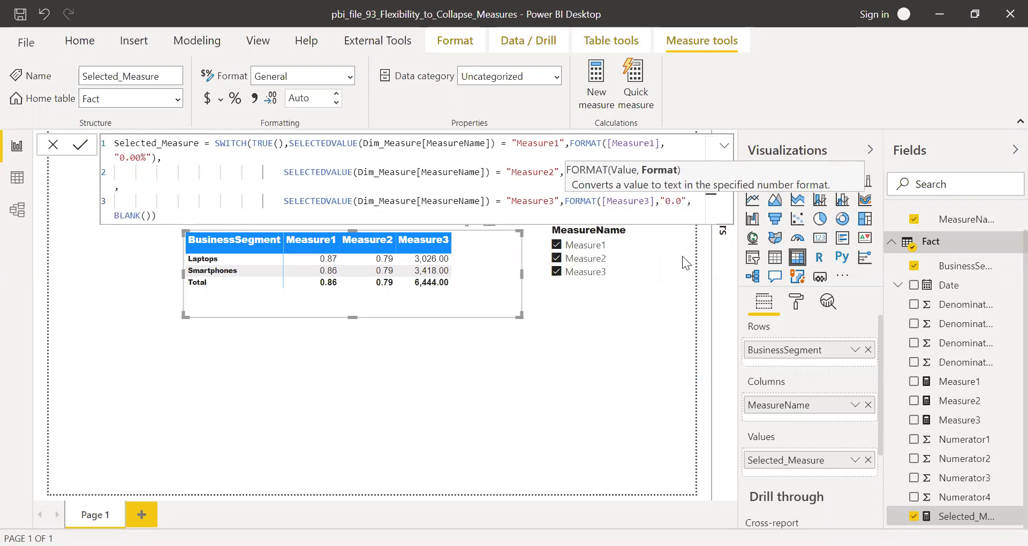
text())
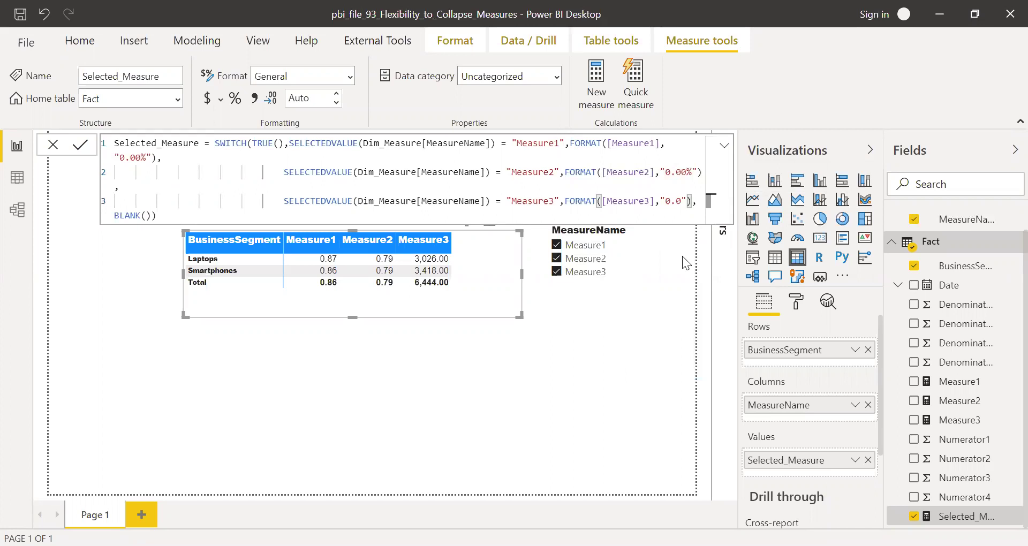
key(Return)
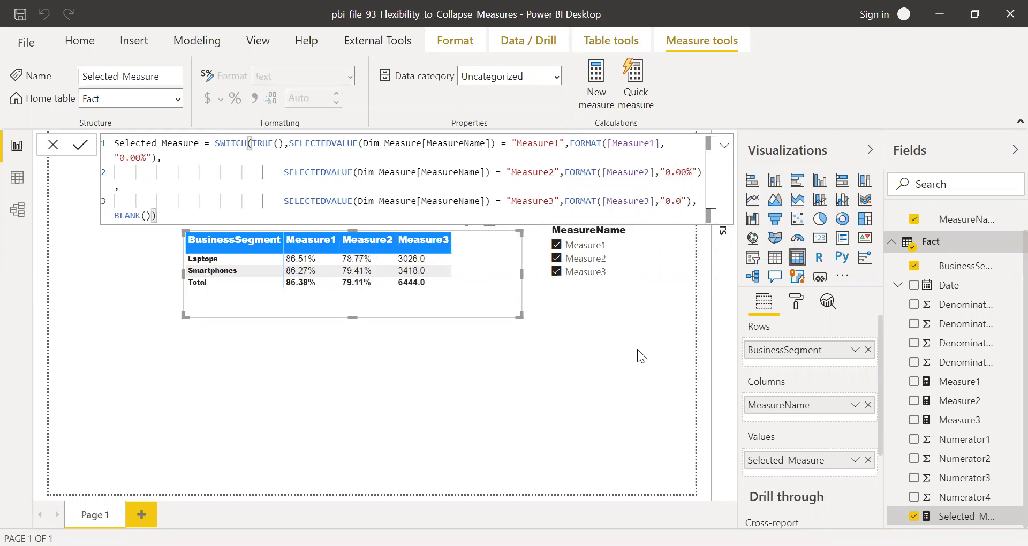
click(724, 147)
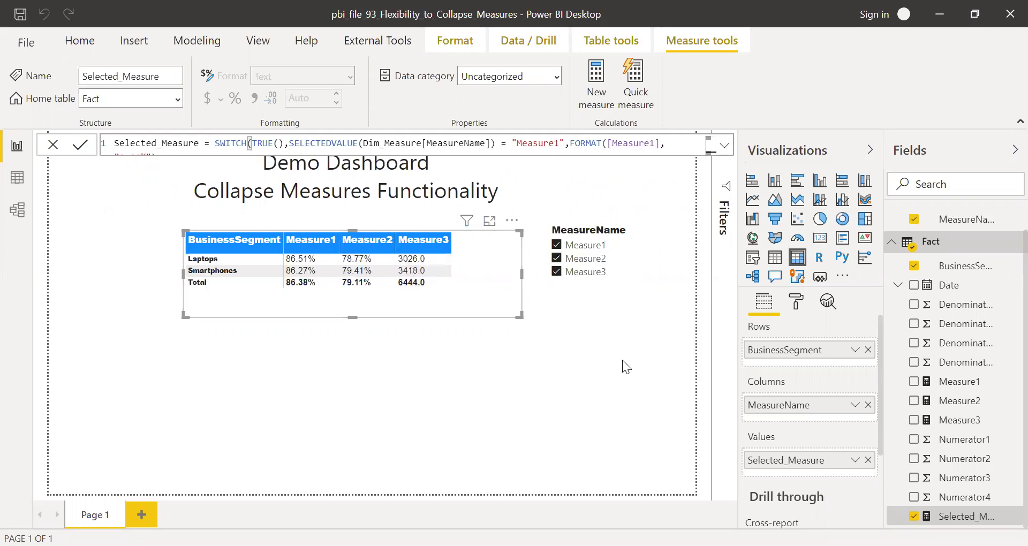
click(585, 363)
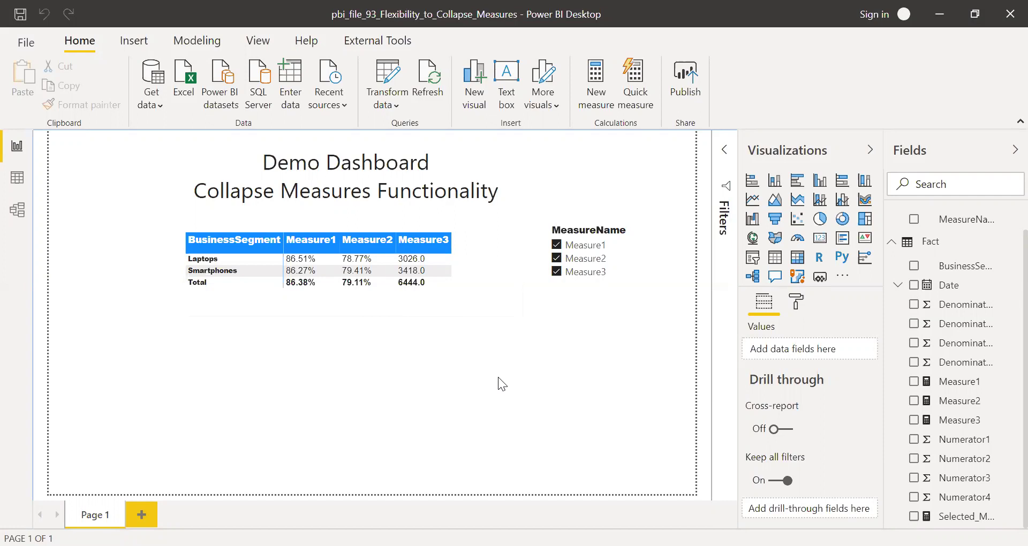
Test the MeasureName slicer by clearing Measure3 and selecting it again
click(557, 272)
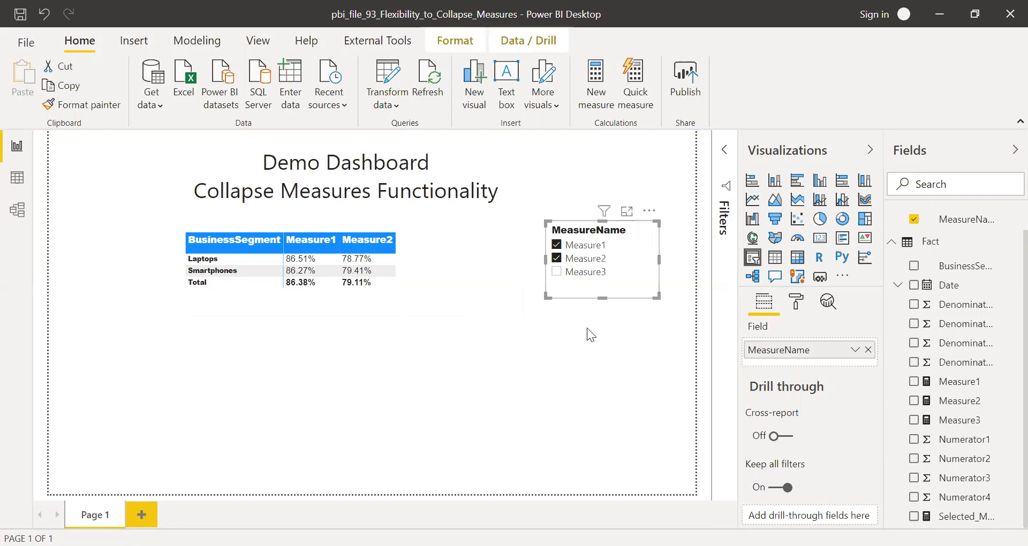
click(557, 272)
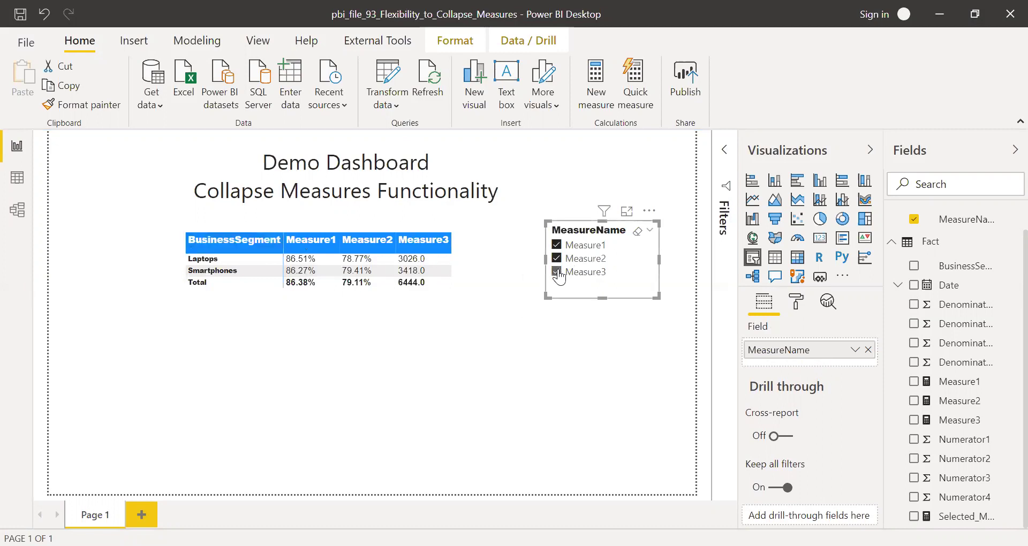
click(618, 386)
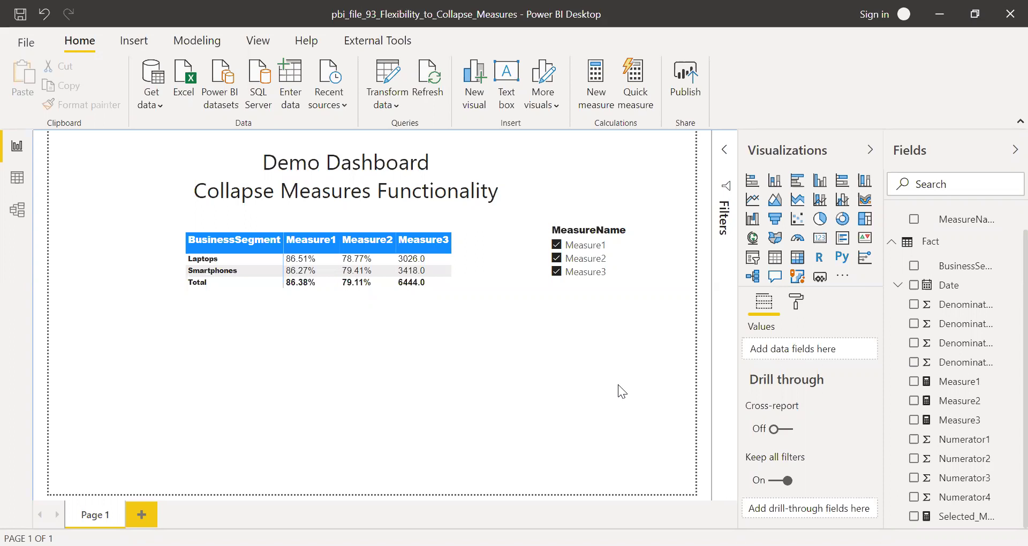
Check the data model for a relationship between the Fact and Dim_Measure tables, collapse the table properties and return to the report
click(16, 186)
click(17, 210)
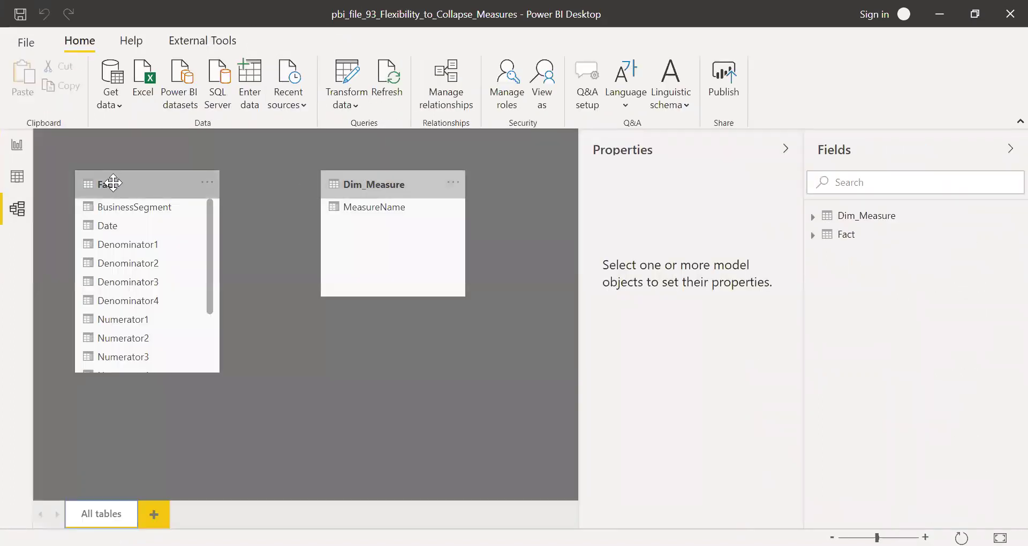
click(129, 186)
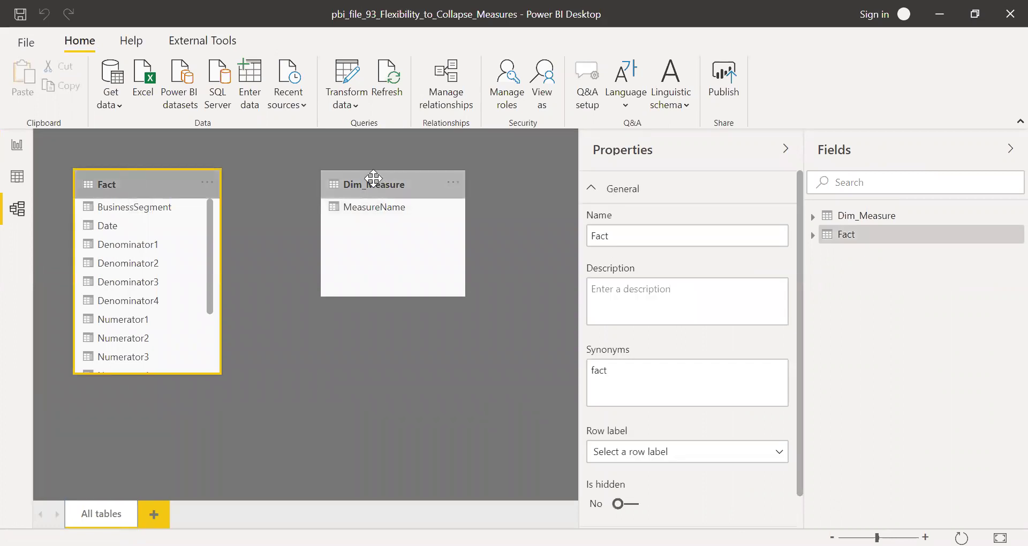
click(373, 182)
click(787, 149)
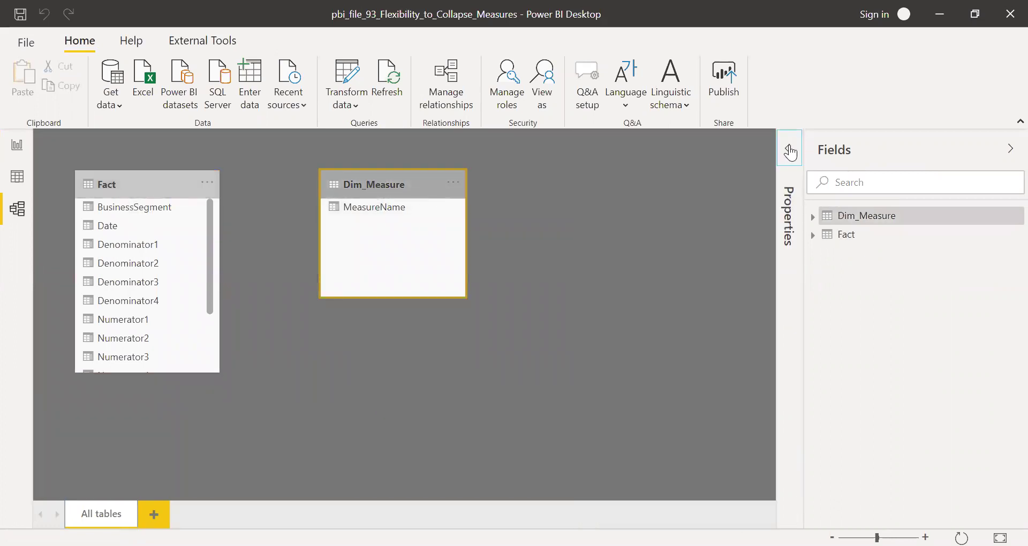
click(16, 150)
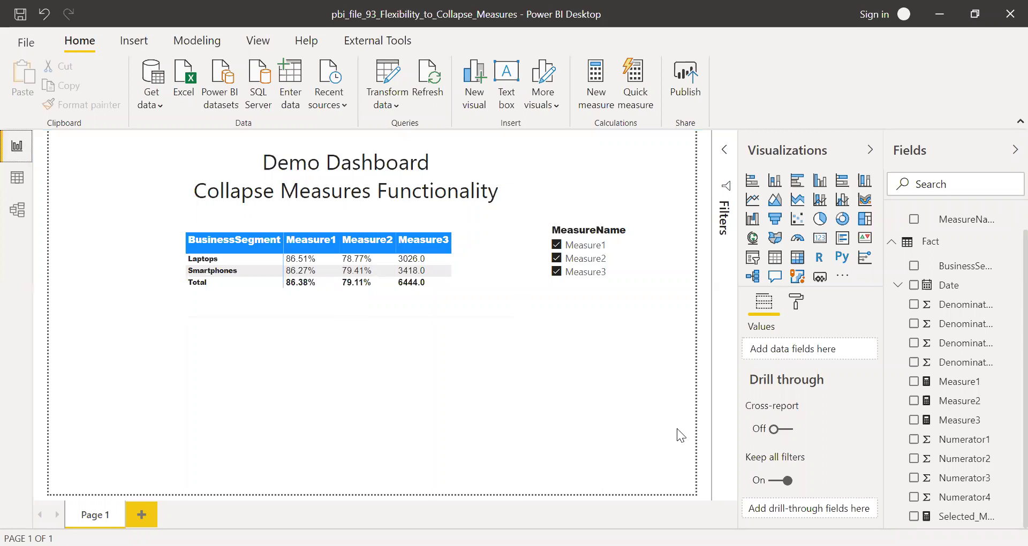